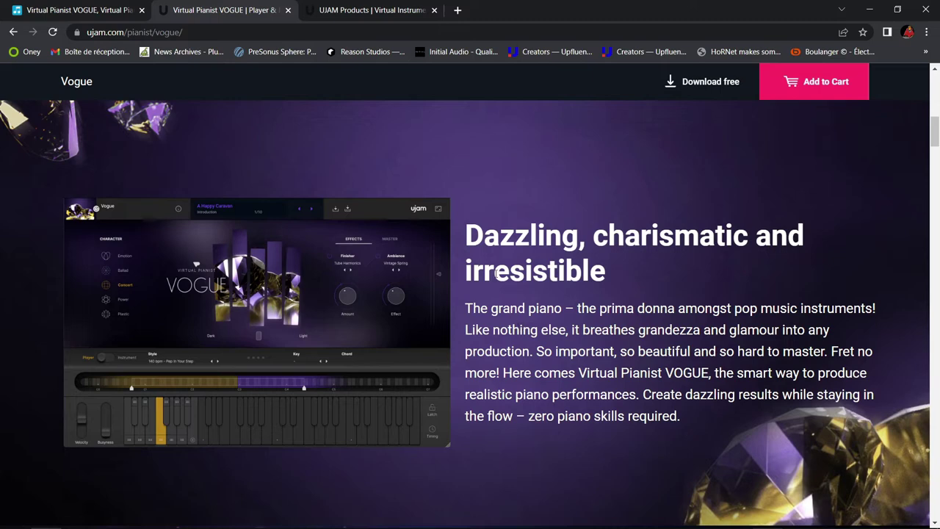
Review the Virtual Pianist VOGUE product page on ujam and its description and features on Plugin Boutique
scroll(500, 269, "up", 3)
scroll(500, 269, "up", 5)
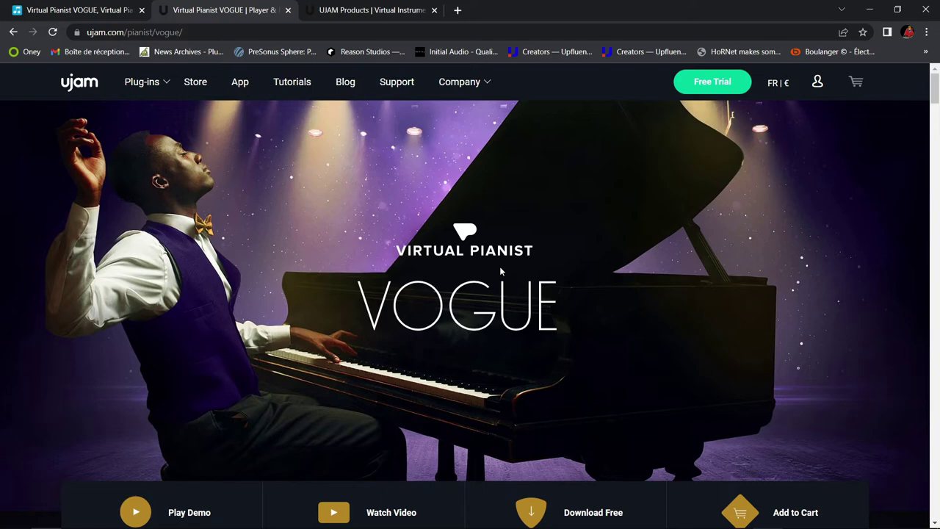
left_click(96, 14)
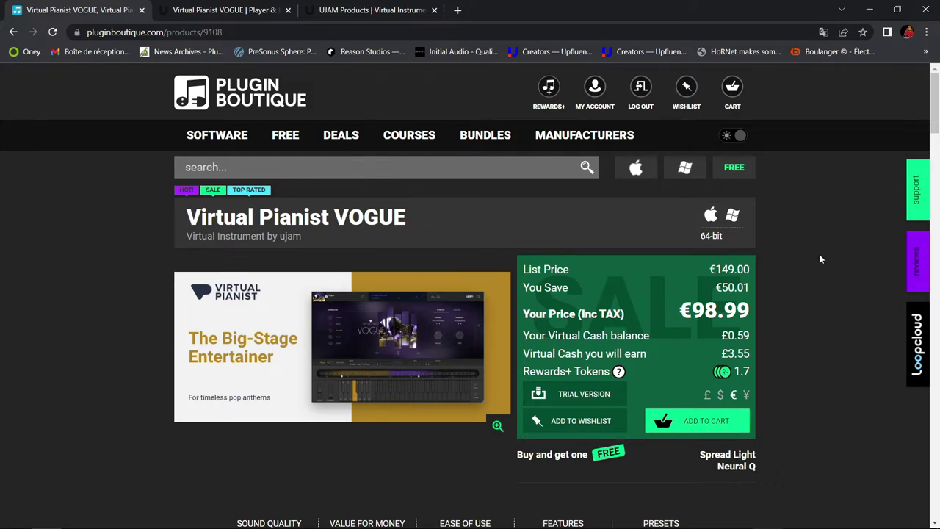
scroll(820, 257, "down", 10)
scroll(820, 258, "down", 6)
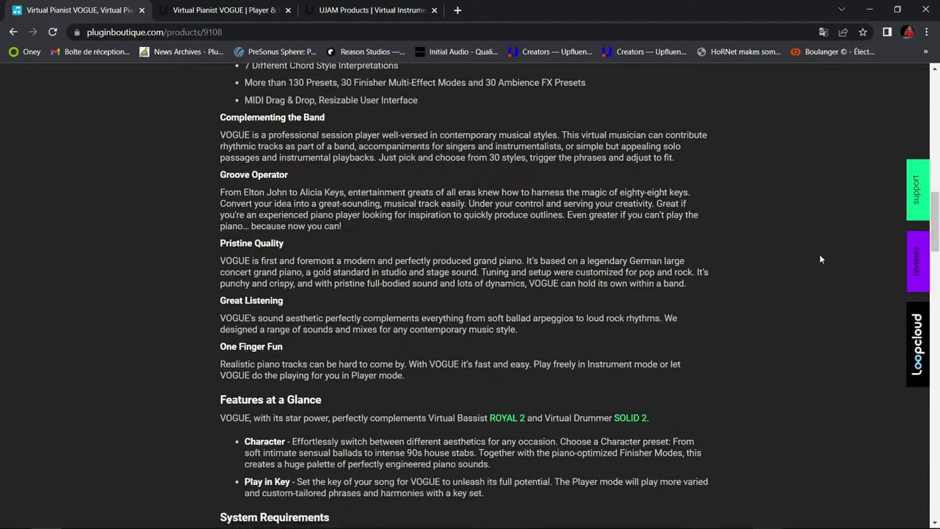
scroll(821, 258, "down", 2)
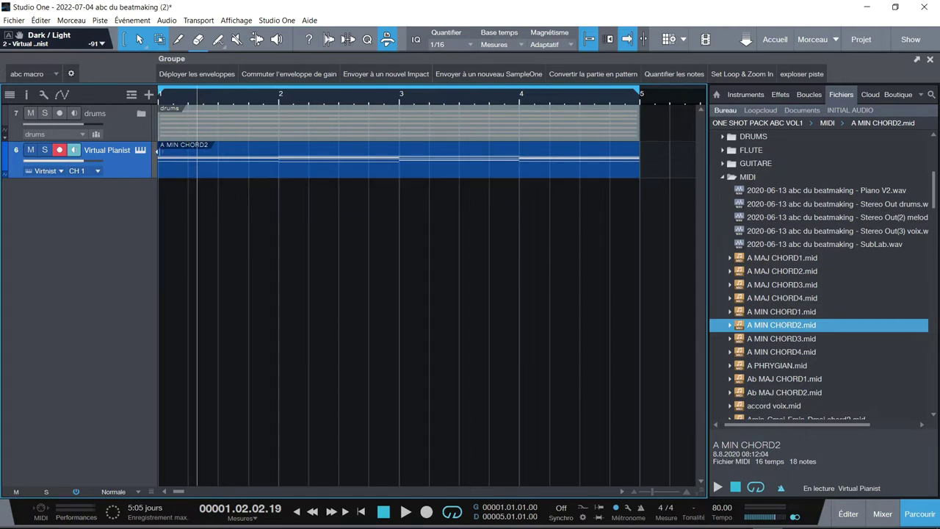
Open the Virtual Pianist track's instrument in Studio One and look through Vogue's factory preset categories
left_click(140, 151)
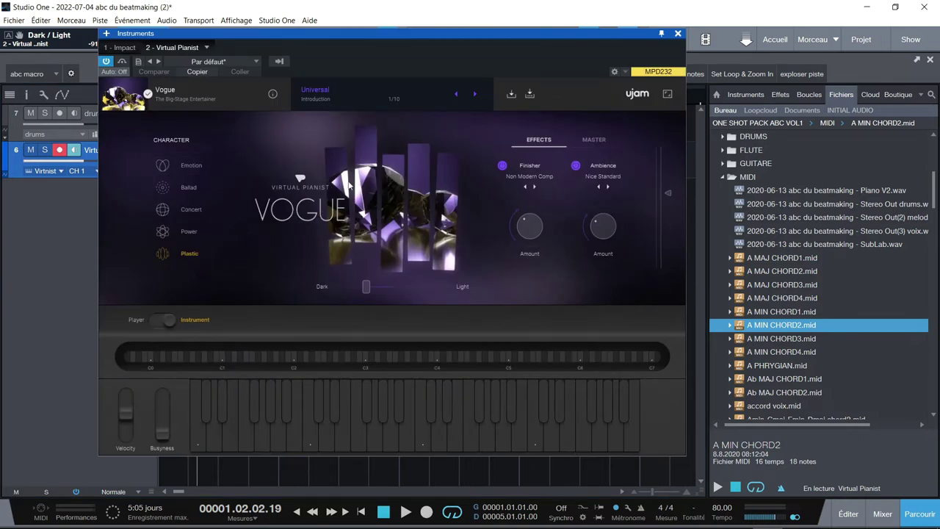
left_click(240, 94)
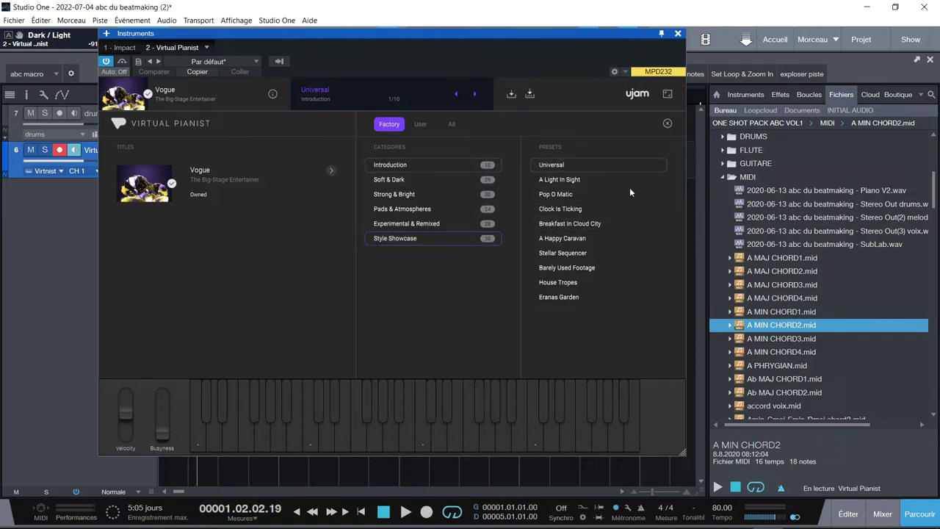
left_click(667, 123)
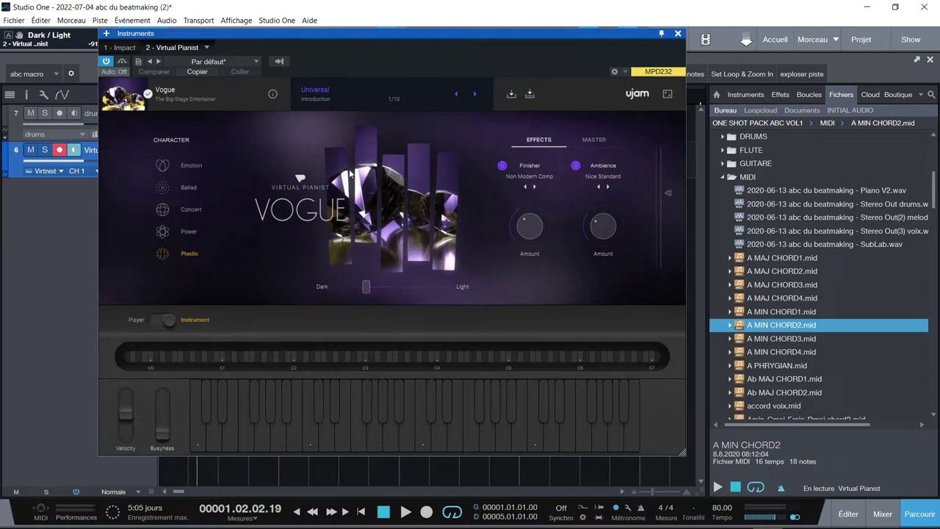
Examine the available Ambience and Finisher effect categories without changing the selected modes
right_click(191, 166)
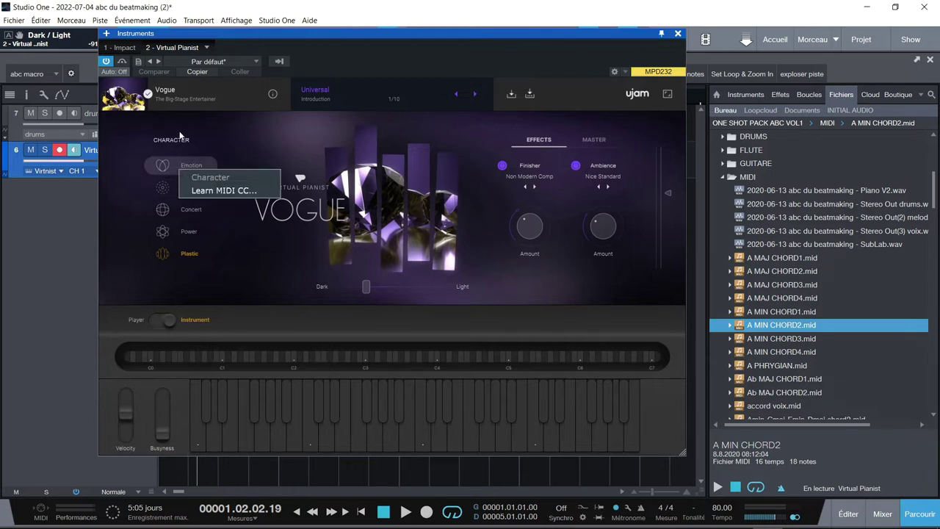
left_click(214, 146)
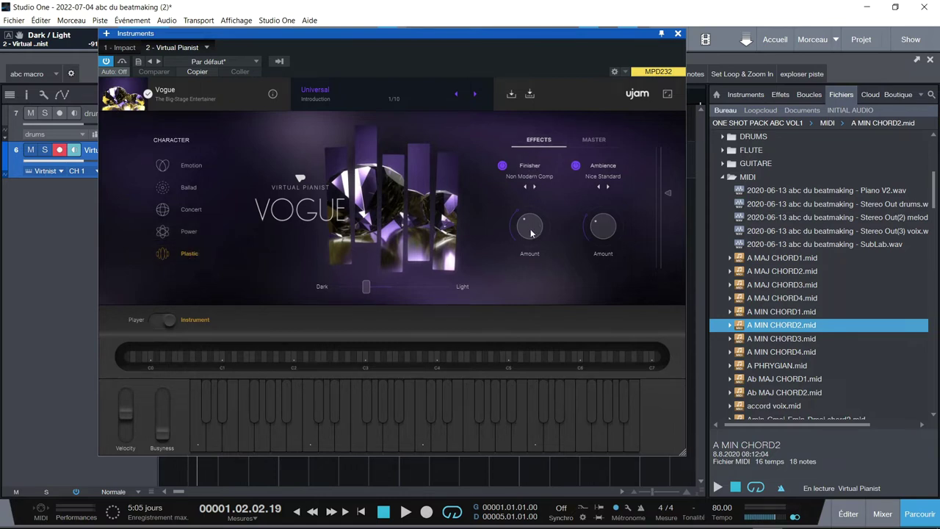
left_click(611, 177)
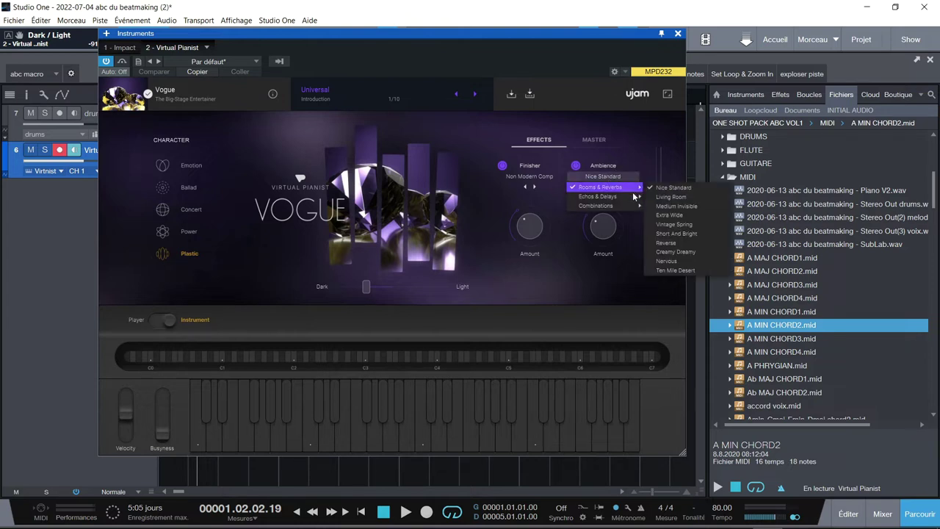
mouse_move(624, 210)
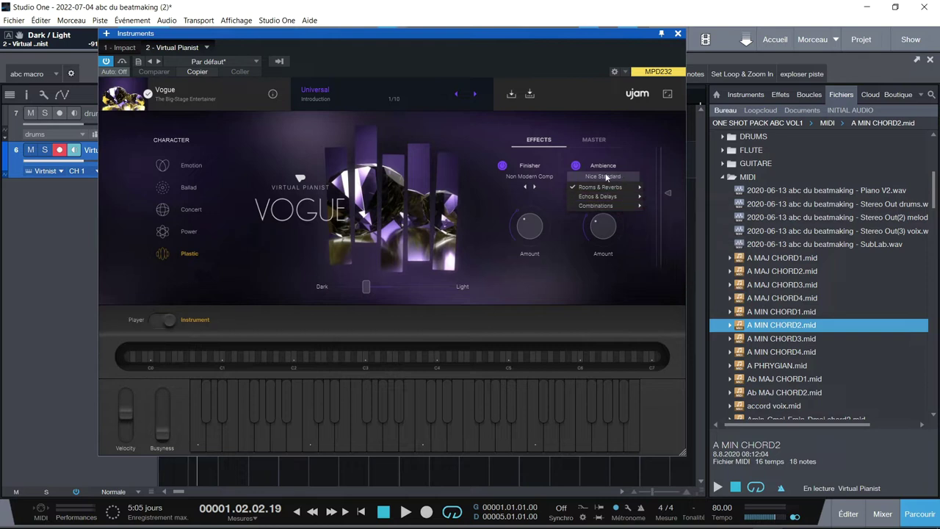
left_click(527, 179)
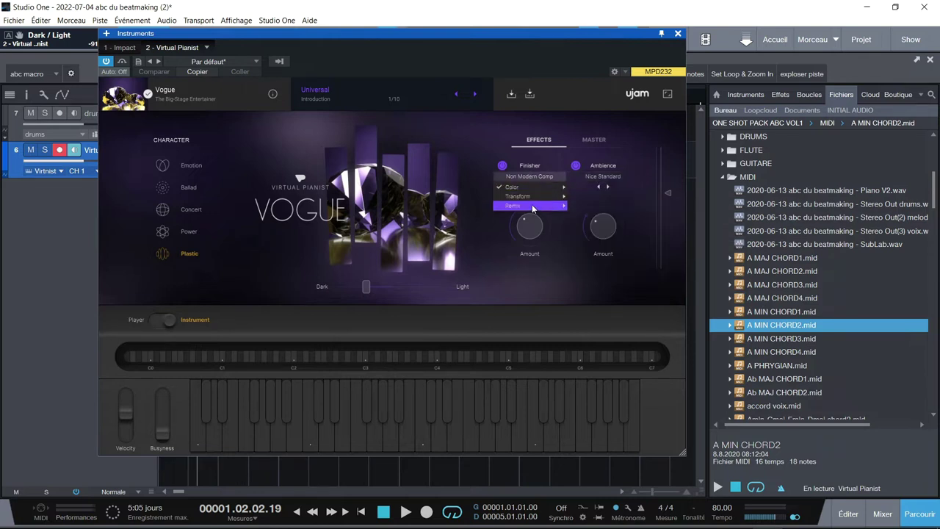
left_click(526, 288)
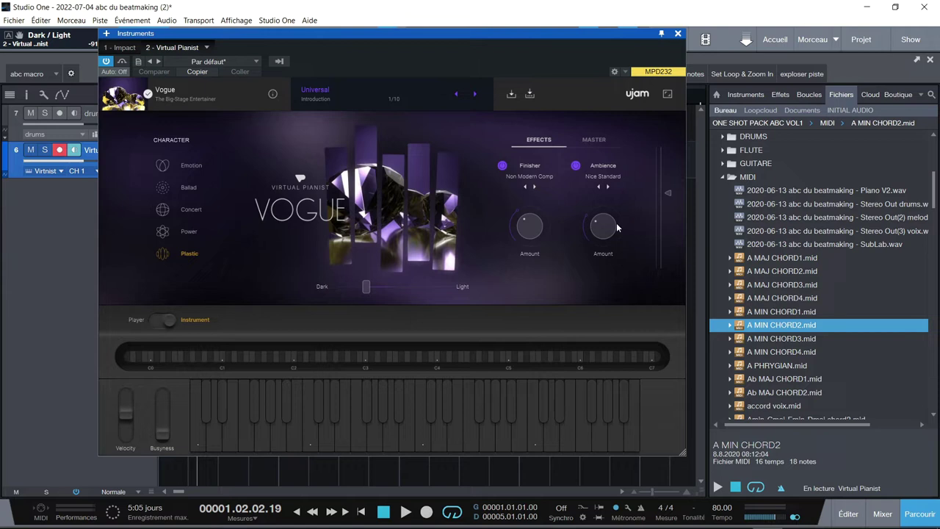
Set Vogue's master Dynamics to 54 % and its Dark/Light tone to +8
left_click(600, 142)
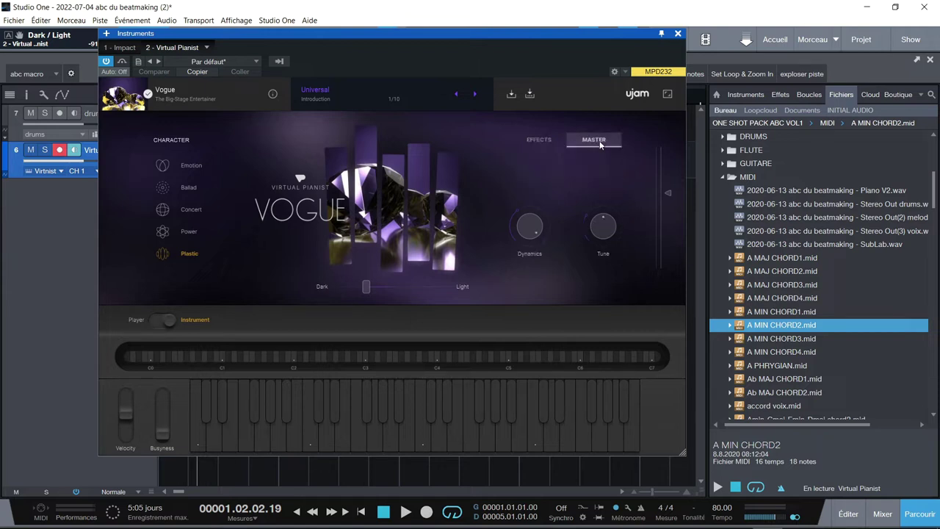
left_click_drag(532, 231, 514, 274)
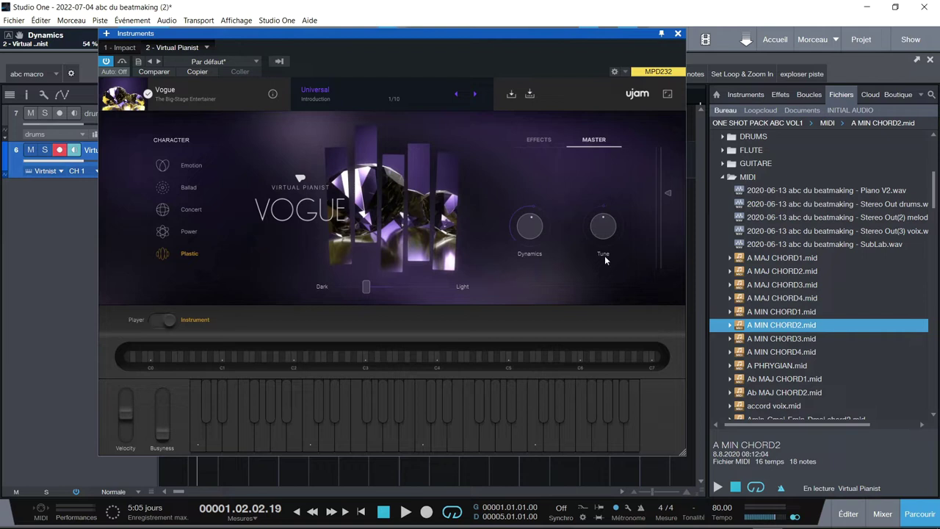
left_click(539, 139)
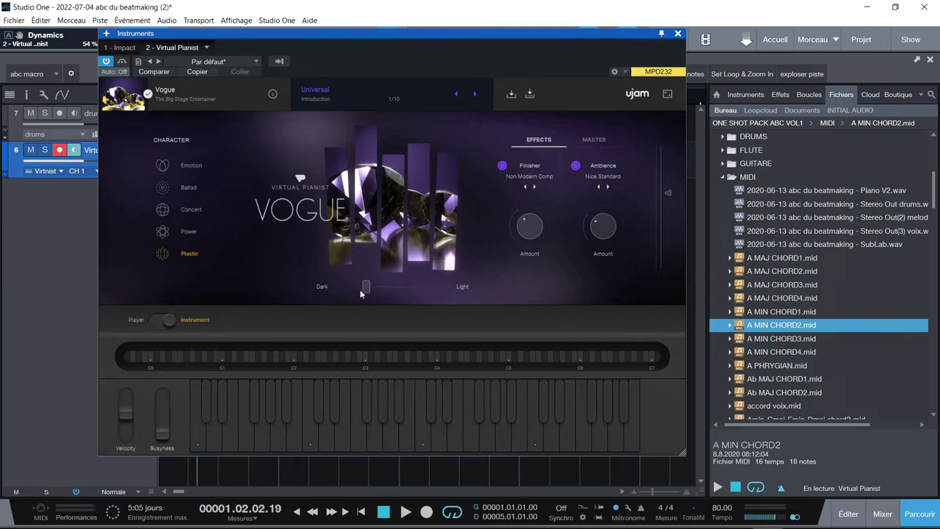
left_click_drag(366, 288, 426, 295)
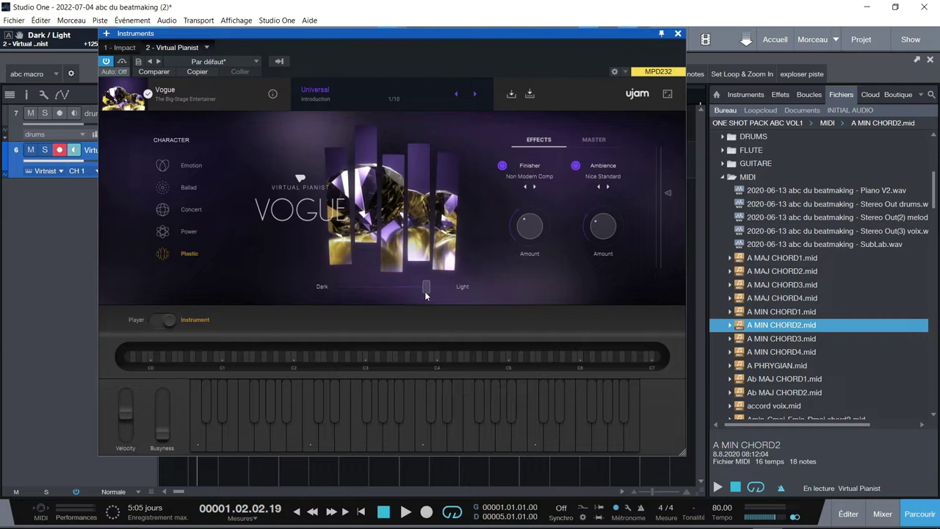
left_click_drag(425, 295, 394, 297)
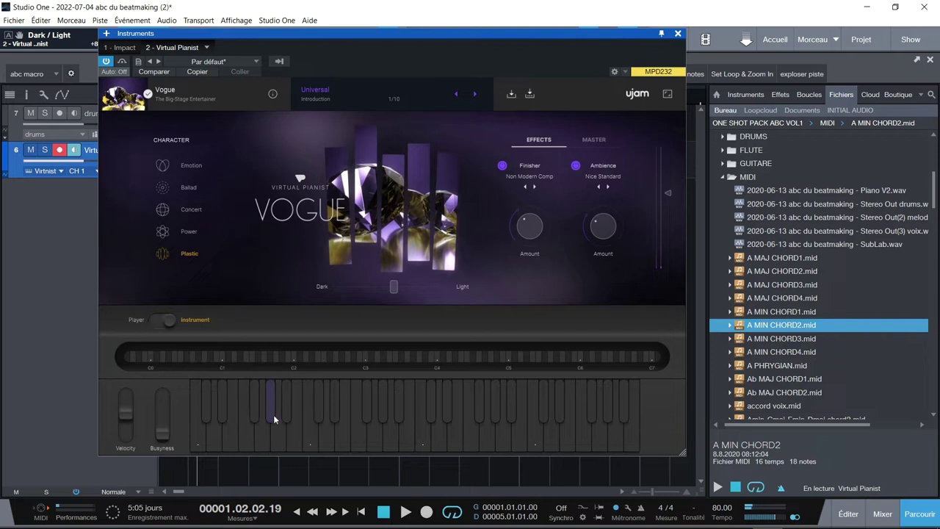
Compare Vogue's Player mode layout with Instrument mode, returning to Instrument mode
left_click(161, 319)
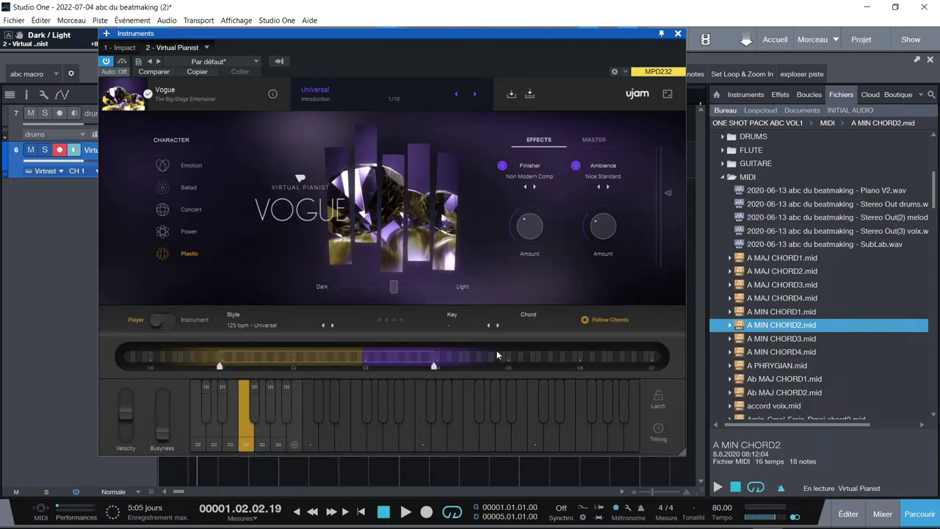
left_click(175, 319)
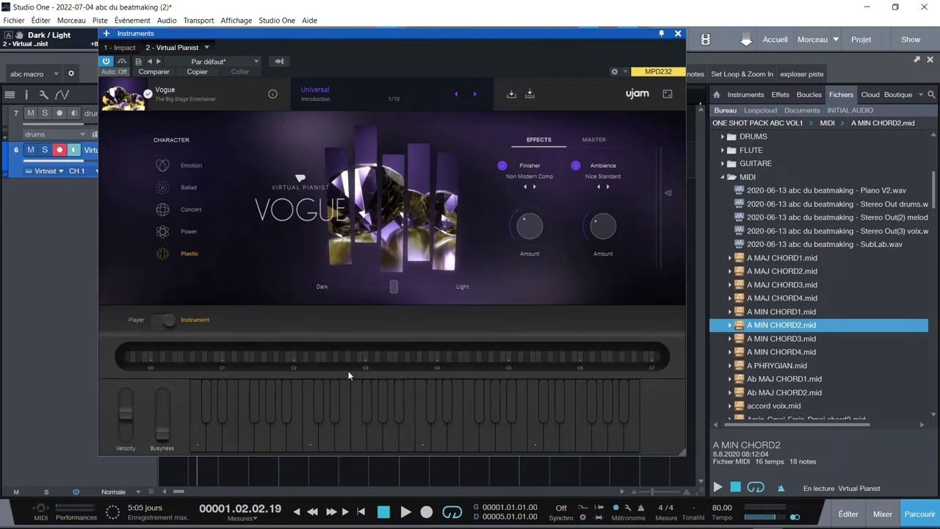
Reposition the instrument window over the arrangement and play the A MIN CHORD2 part briefly from the start
left_click_drag(428, 33, 508, 232)
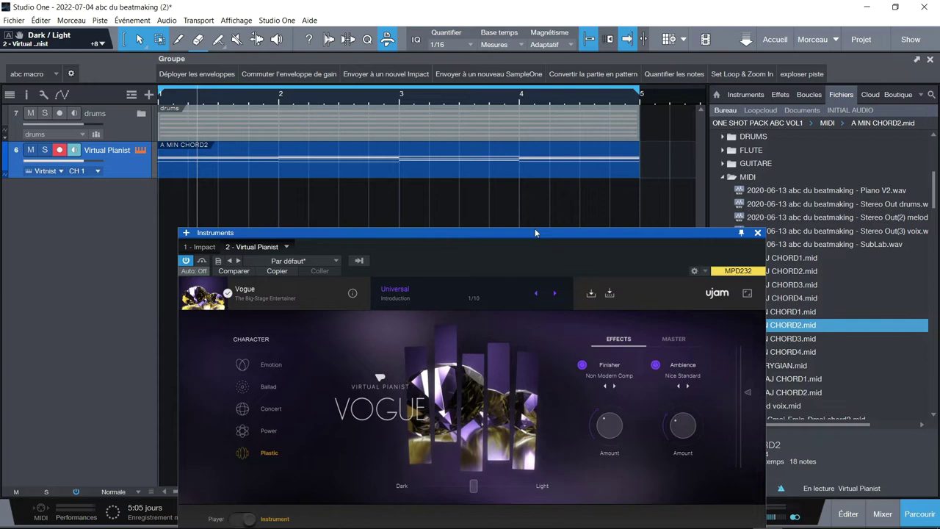
left_click_drag(538, 232, 511, 103)
left_click_drag(680, 108, 741, 30)
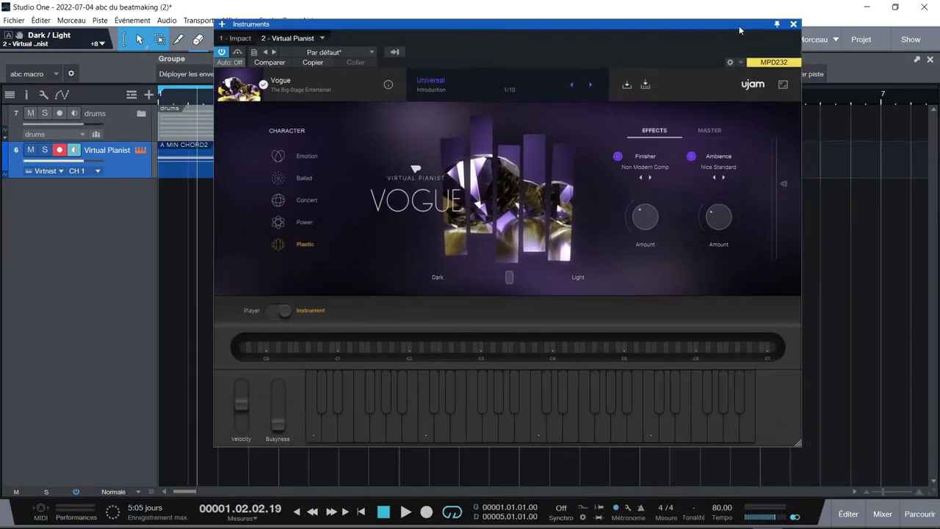
key("comma")
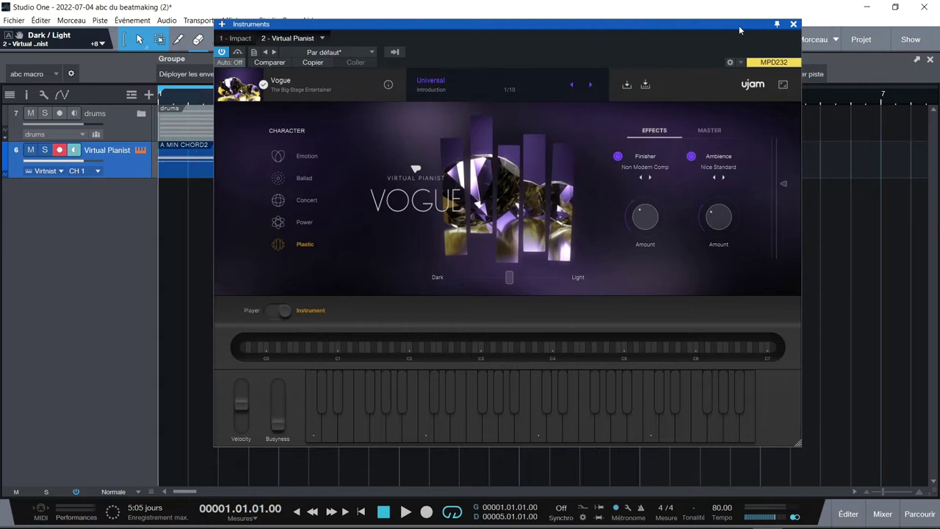
key("space")
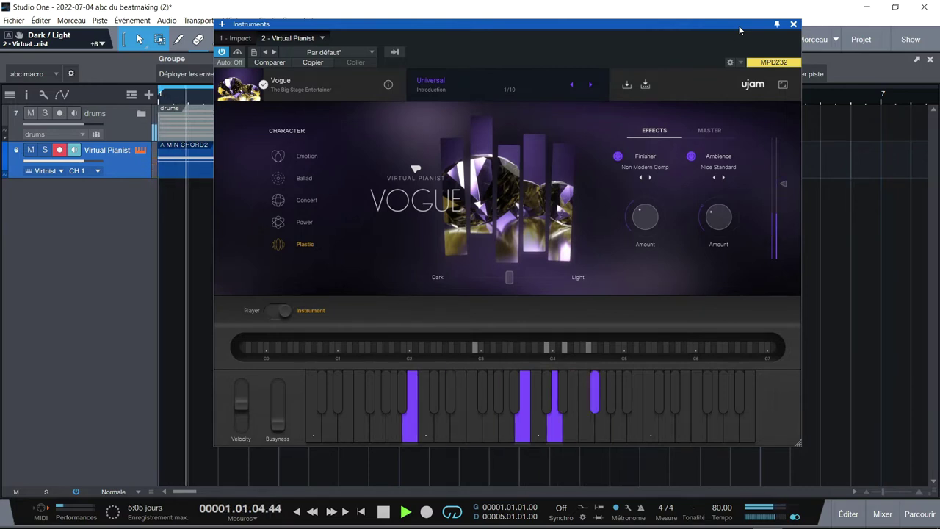
key("space")
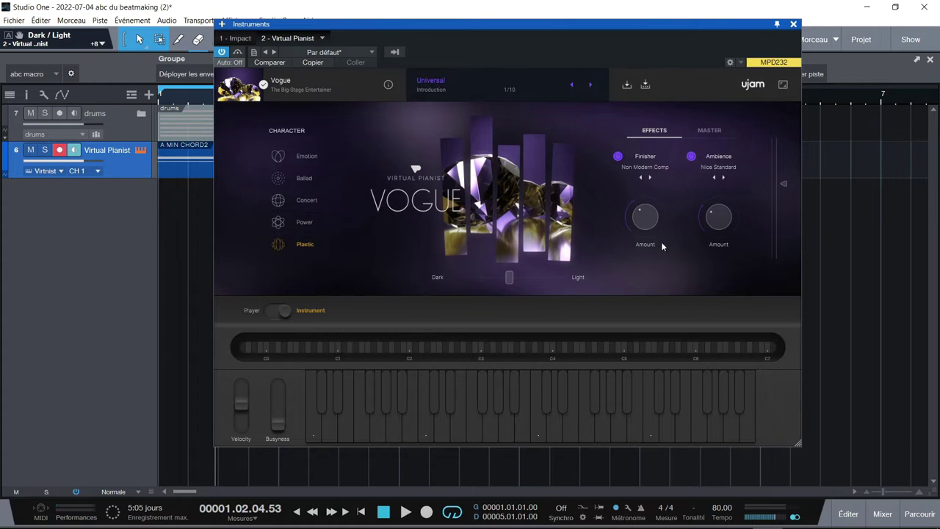
Turn the Finisher and Ambience amounts down to minimum and switch both effects off
left_click_drag(647, 221, 642, 342)
left_click_drag(727, 241, 717, 272)
left_click(617, 155)
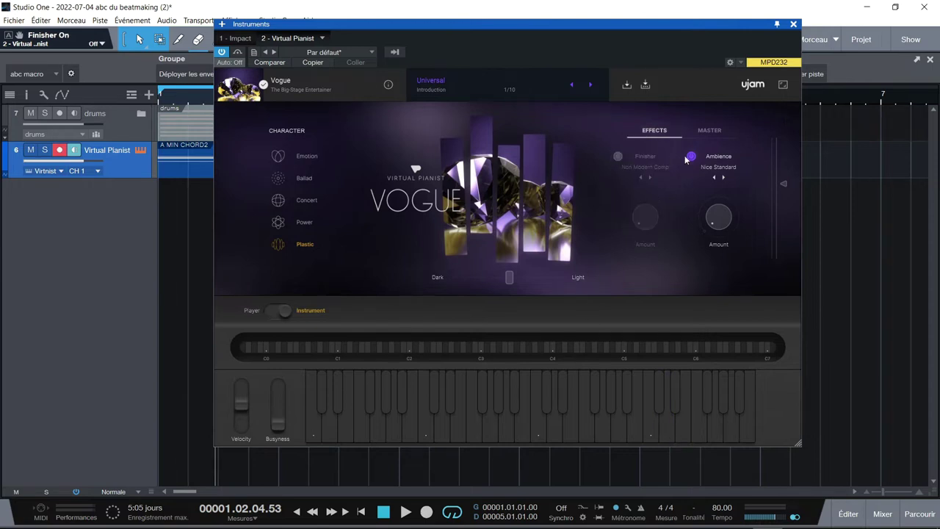
left_click(691, 155)
Audition the chord part with the Emotion, Ballad, Concert and Power characters, shifting the Dark/Light tone slightly darker
key("space")
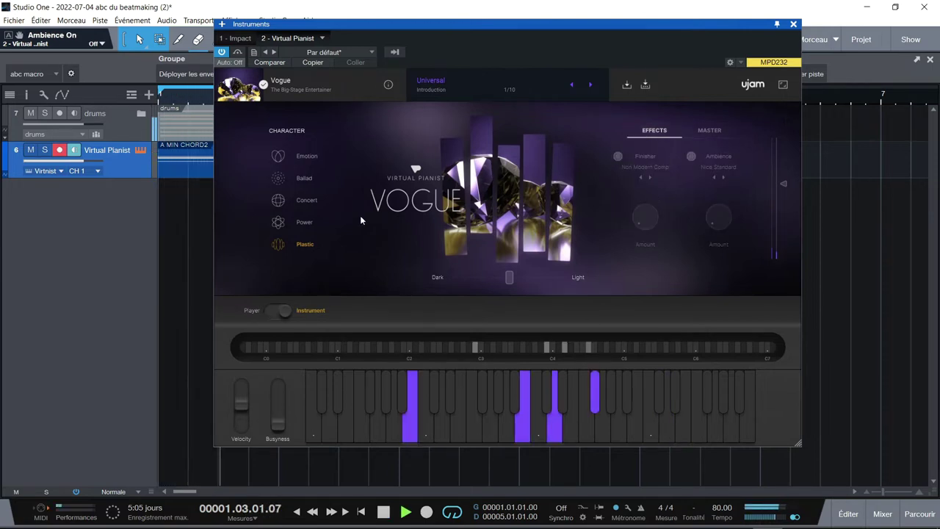
left_click(308, 158)
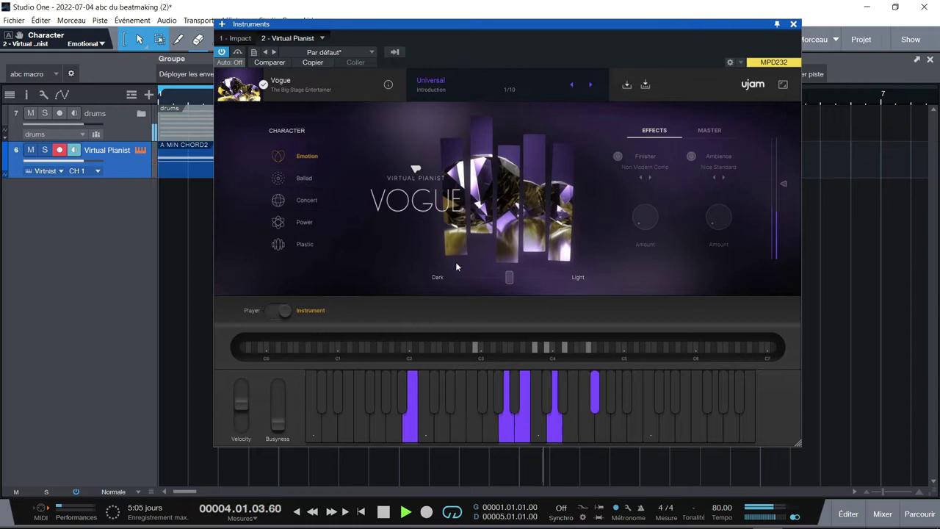
left_click_drag(509, 277, 496, 304)
left_click(299, 179)
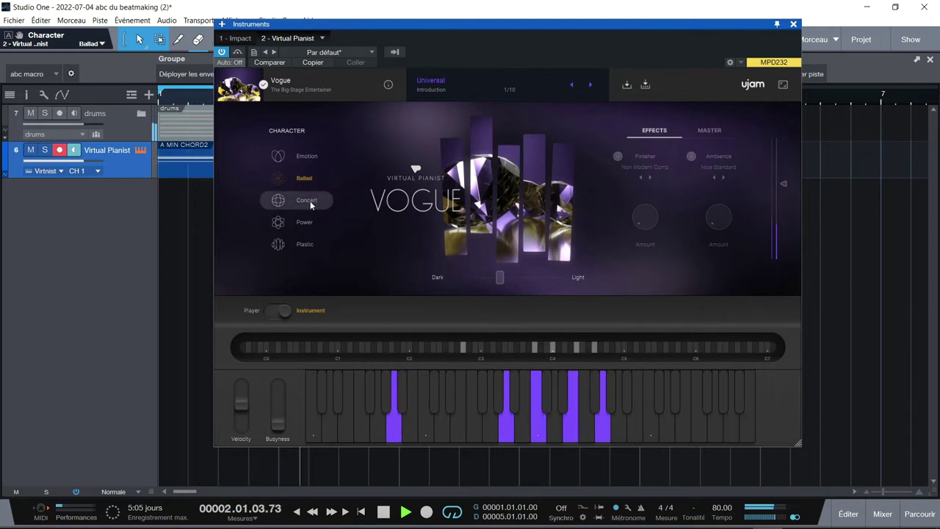
left_click(309, 201)
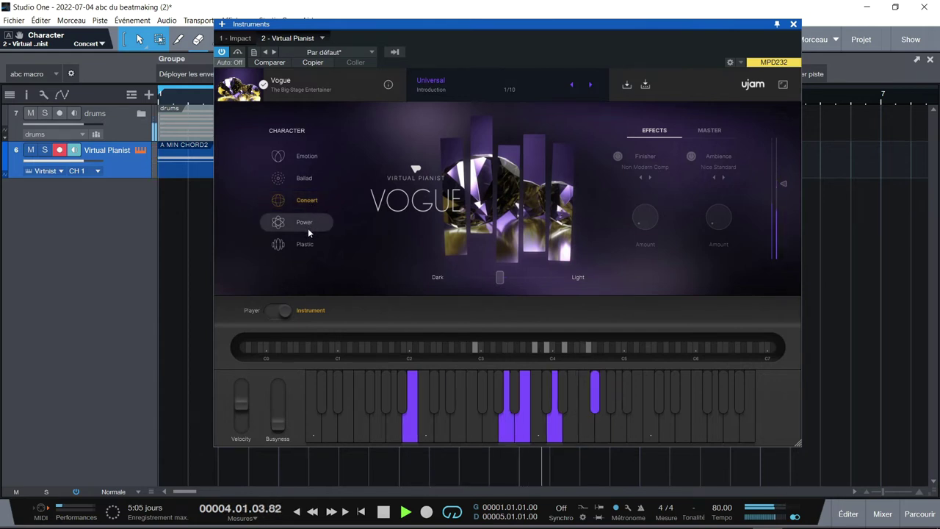
left_click(308, 227)
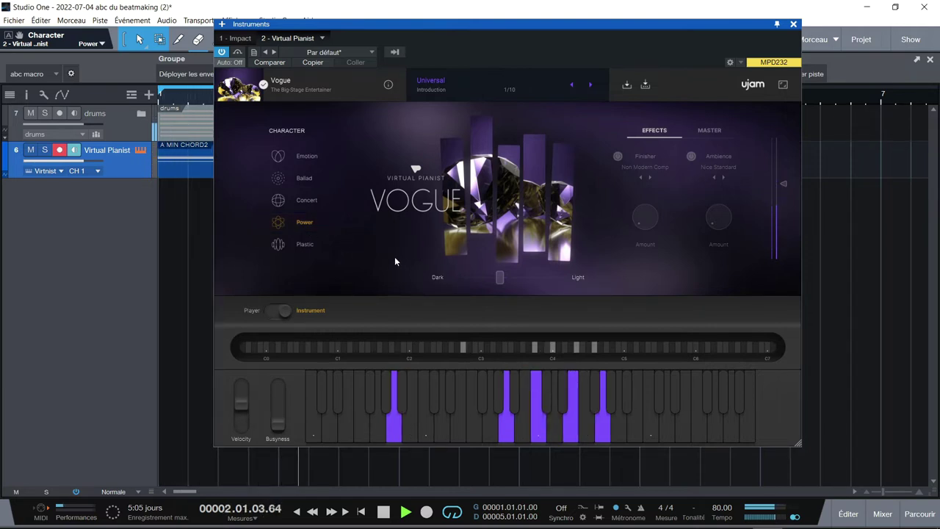
key("space")
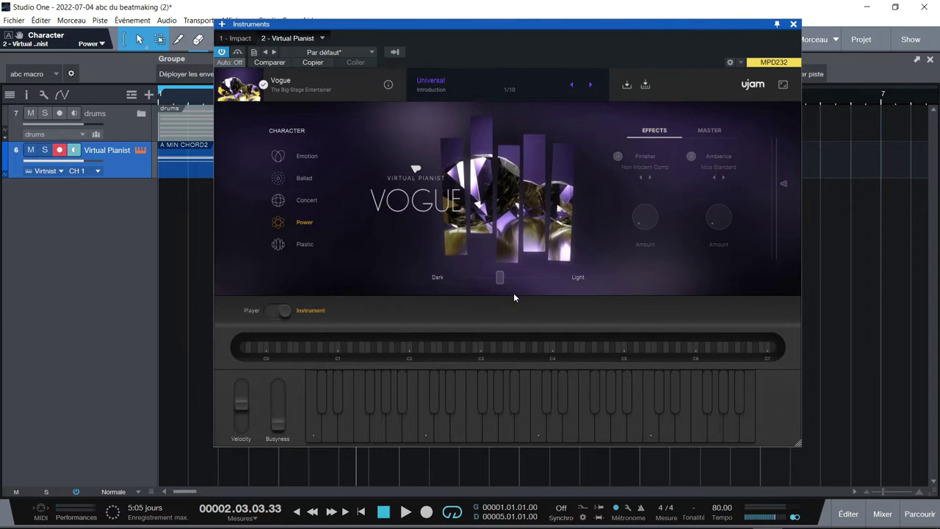
Switch Vogue to Player mode, with the Finisher and Ambience effects back on and the Dark/Light tone slightly darker
left_click(279, 310)
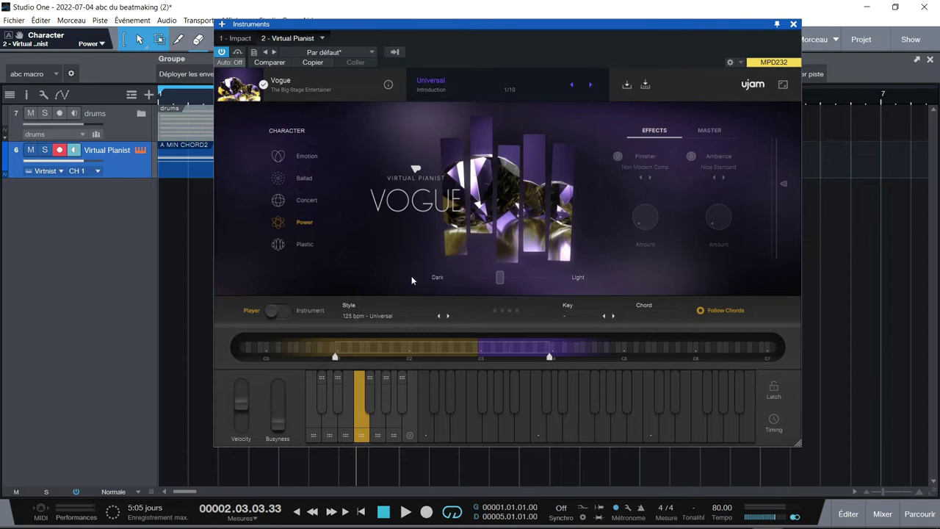
left_click(618, 157)
left_click(691, 156)
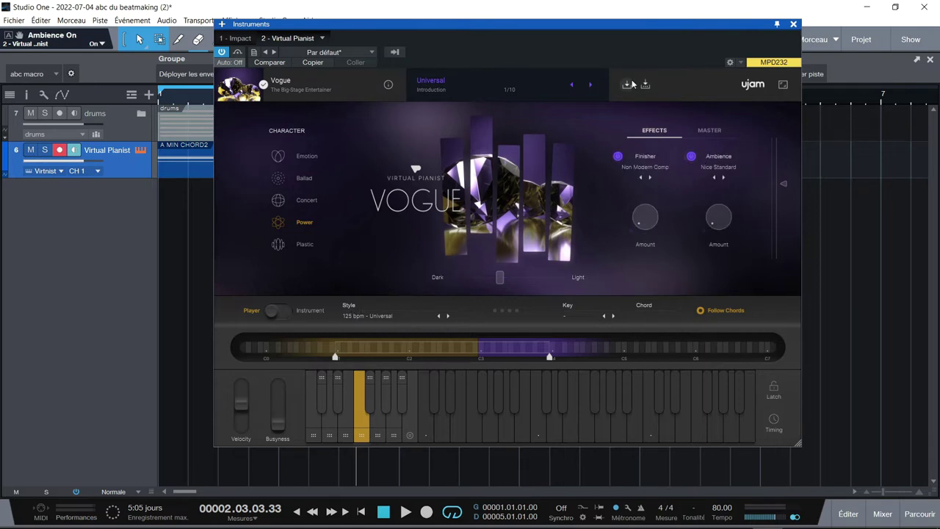
left_click_drag(500, 277, 494, 277)
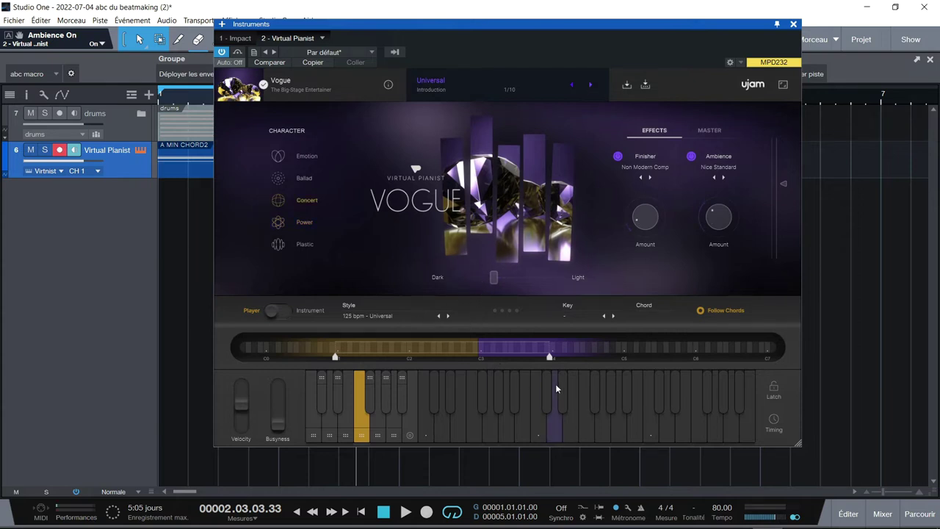
Browse the Player style list and export a Universal style phrase as a MIDI part onto a new track below Virtual Pianist
left_click(422, 314)
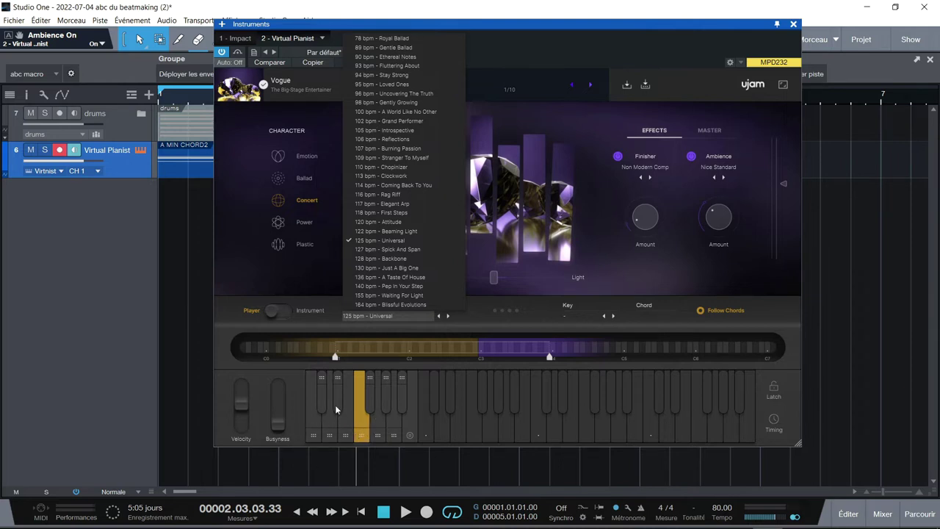
left_click(379, 439)
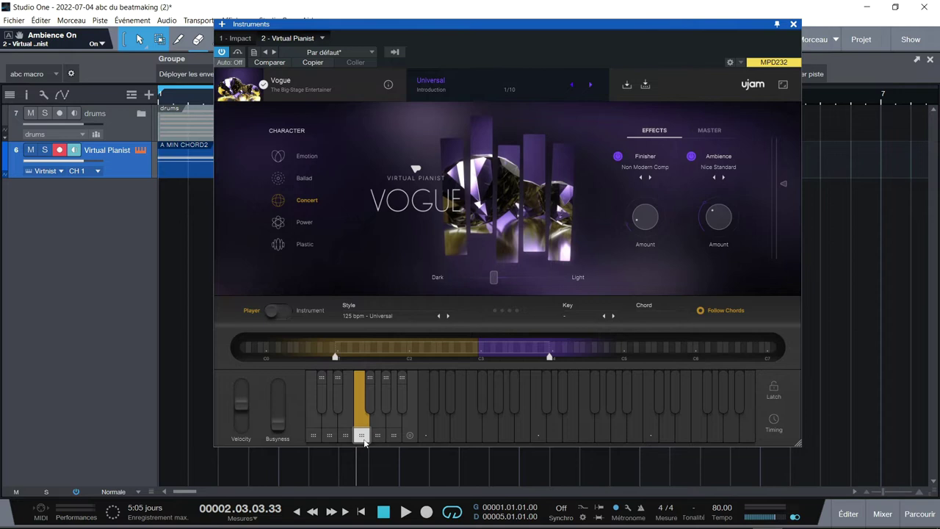
left_click_drag(378, 435, 171, 423)
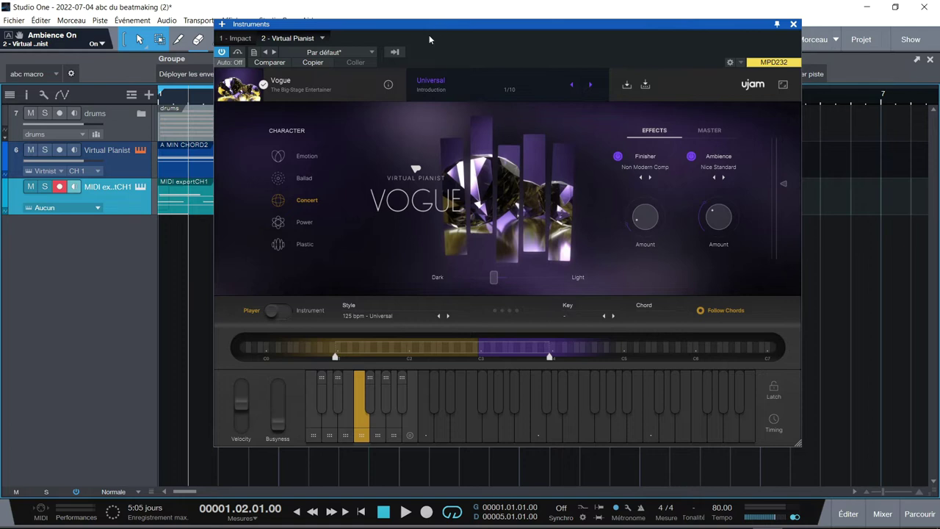
left_click_drag(433, 25, 727, 32)
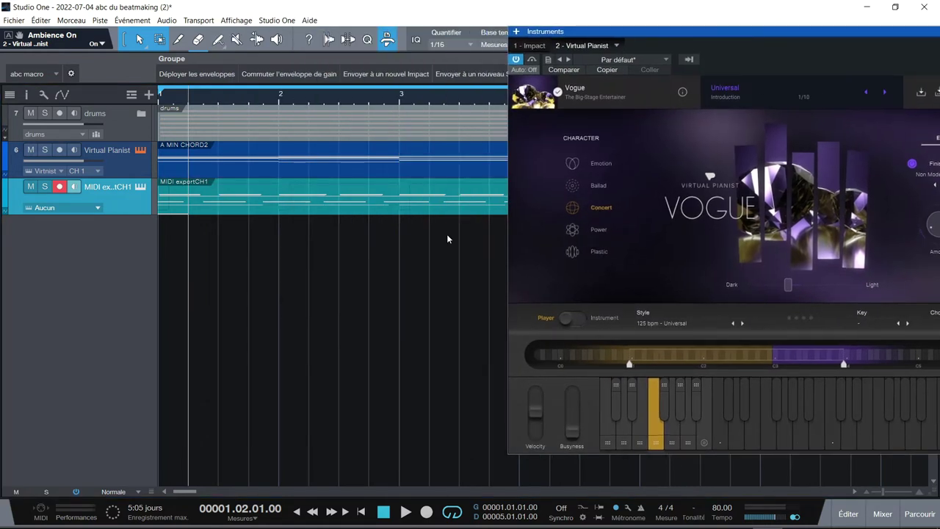
left_click_drag(656, 446, 172, 204)
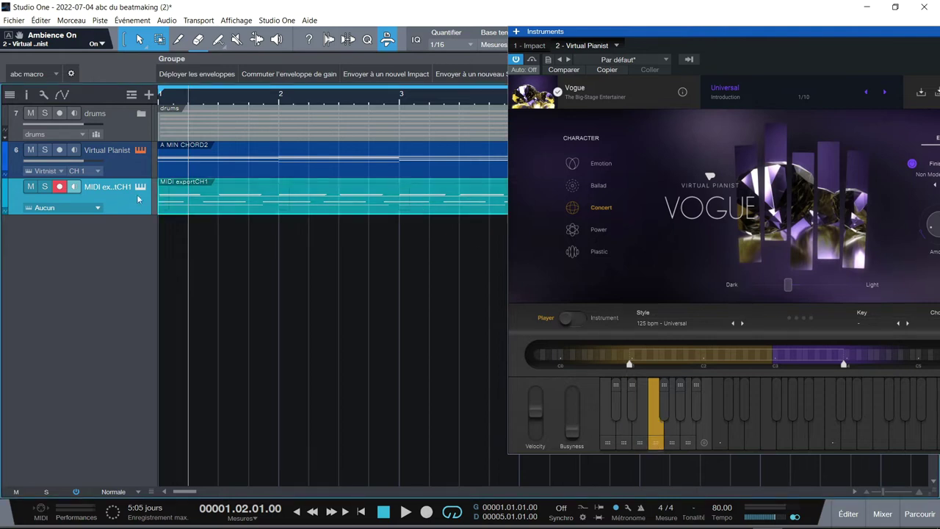
Delete the exported MIDI track and move the instrument window back over the arrangement
right_click(106, 205)
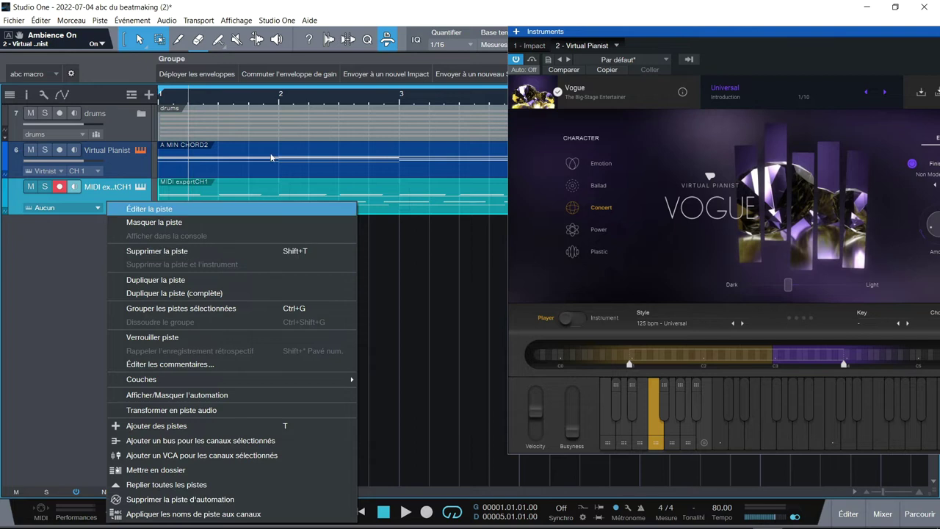
left_click(233, 253)
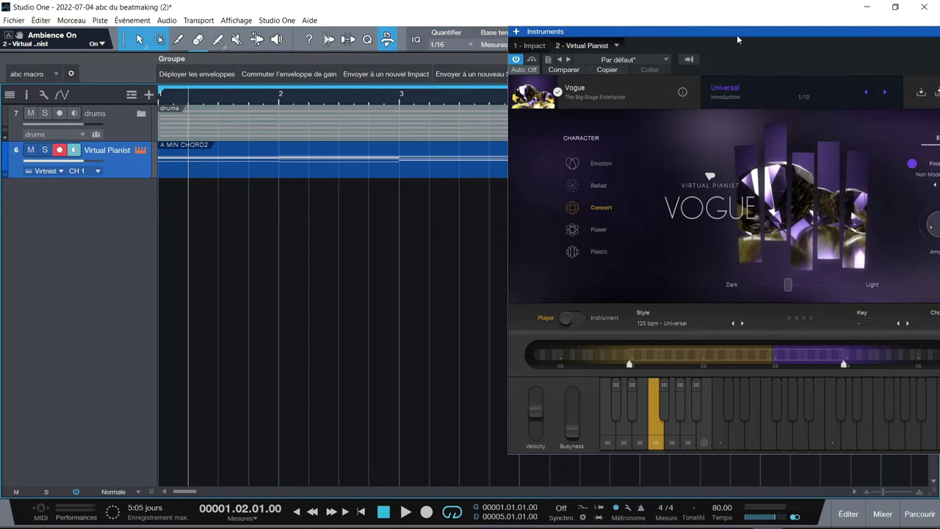
left_click_drag(736, 34, 452, 40)
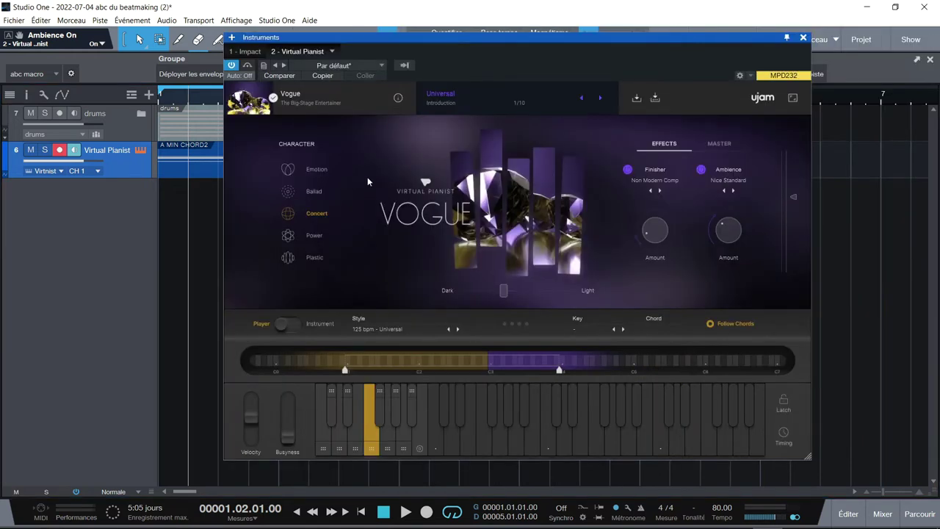
Return to the Universal preset and compare the chord part in Instrument and Player modes, stopping playback in Player mode
left_click(600, 97)
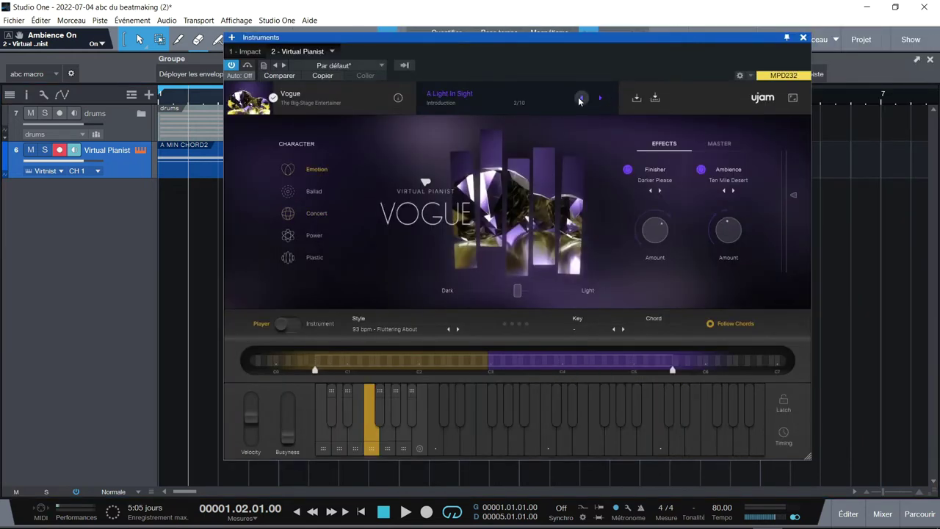
left_click(581, 97)
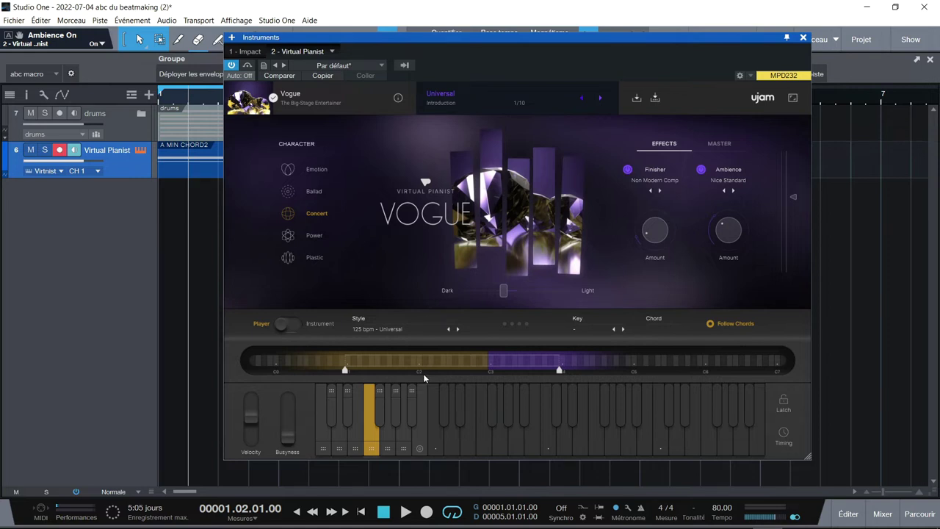
left_click(294, 324)
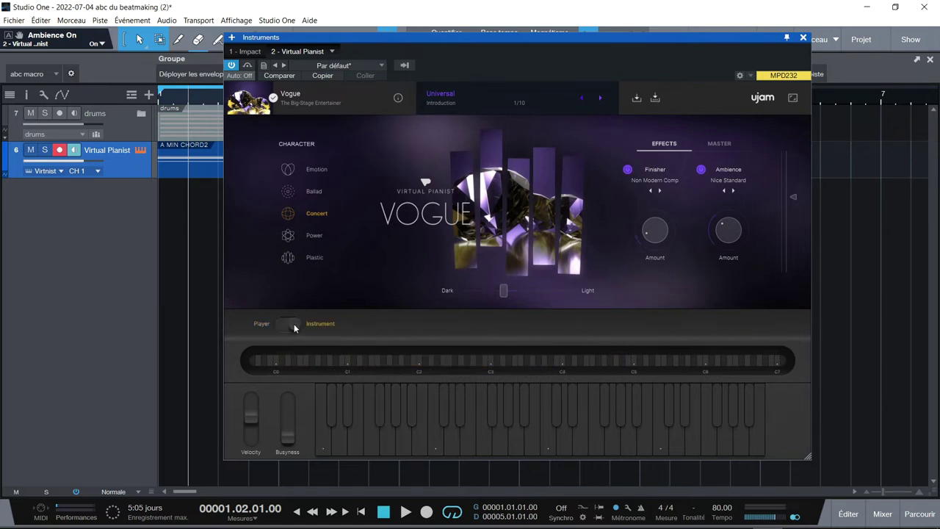
key("Home")
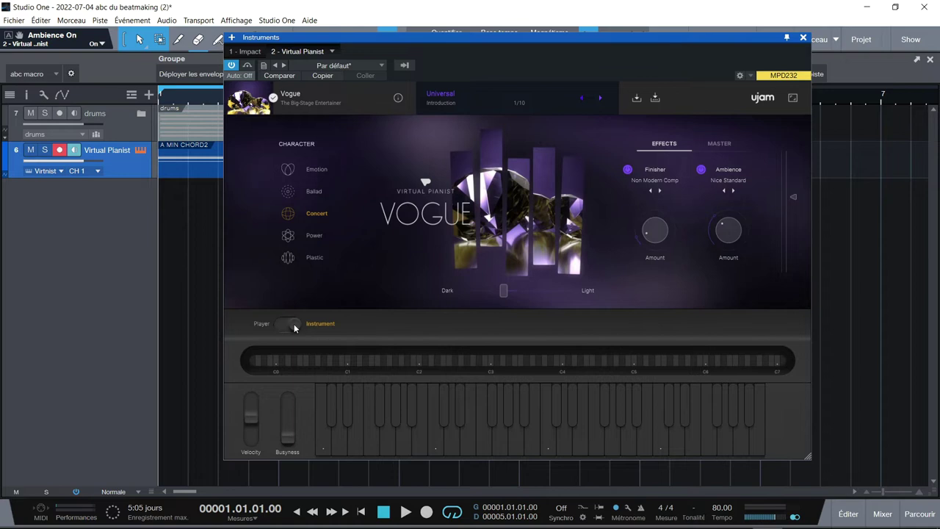
key("space")
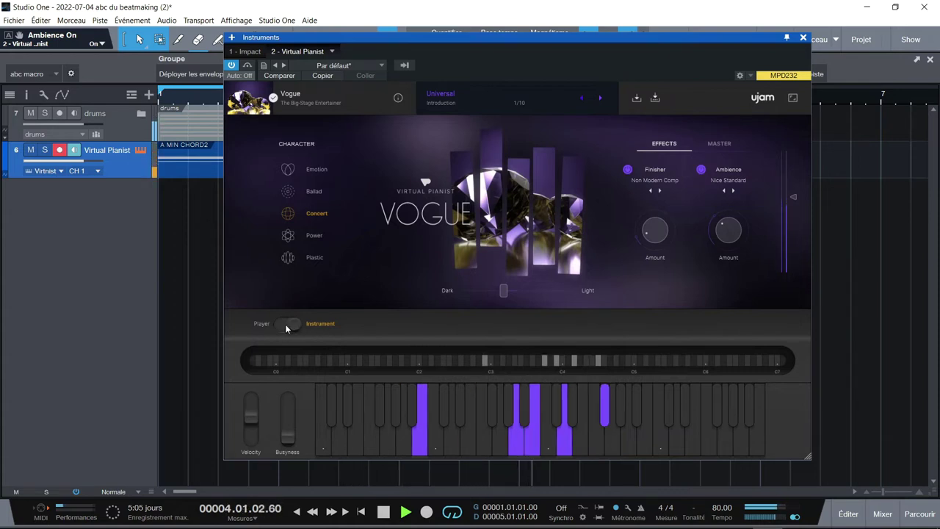
left_click(286, 324)
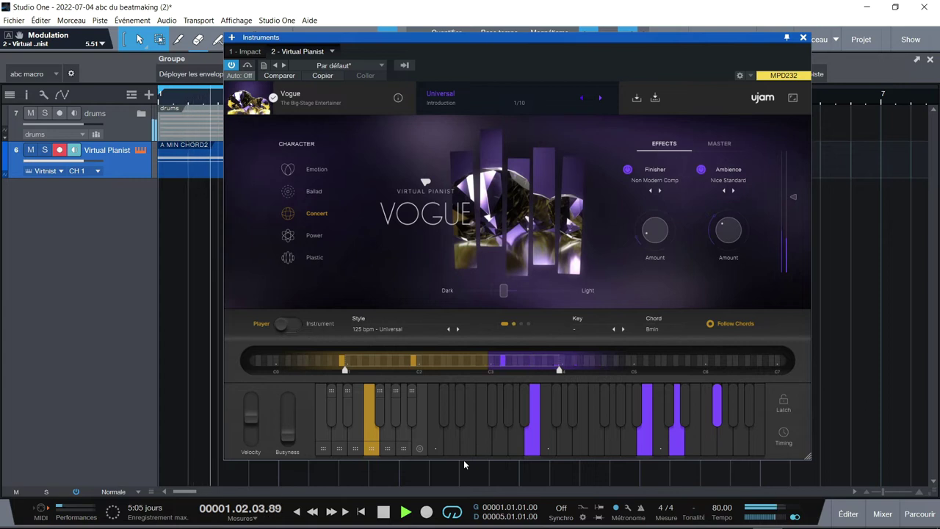
key("space")
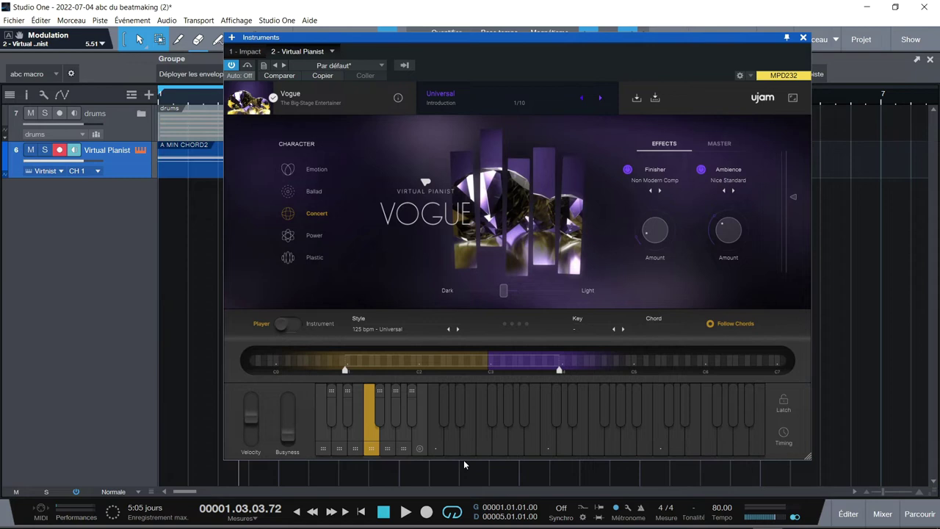
Set the Player key to C# (Bb min), then clear the key selection again
left_click(589, 333)
left_click(614, 349)
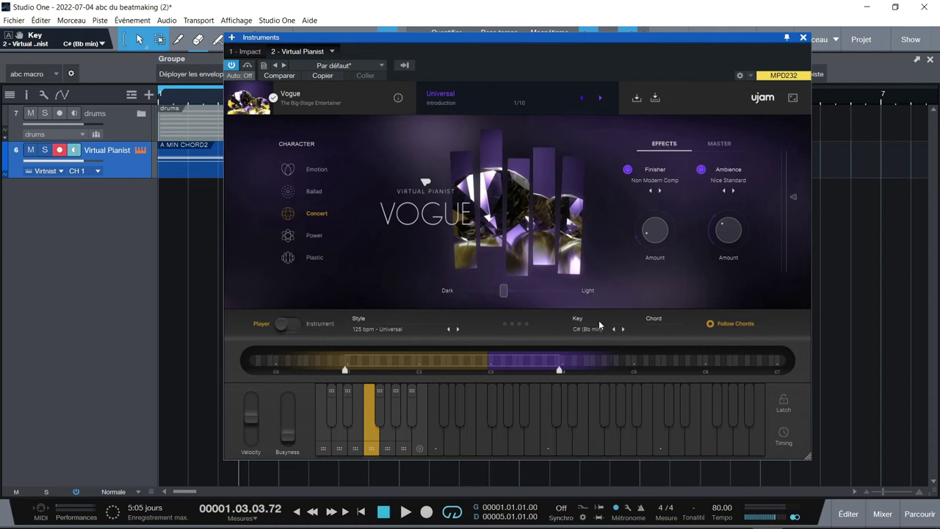
left_click(598, 329)
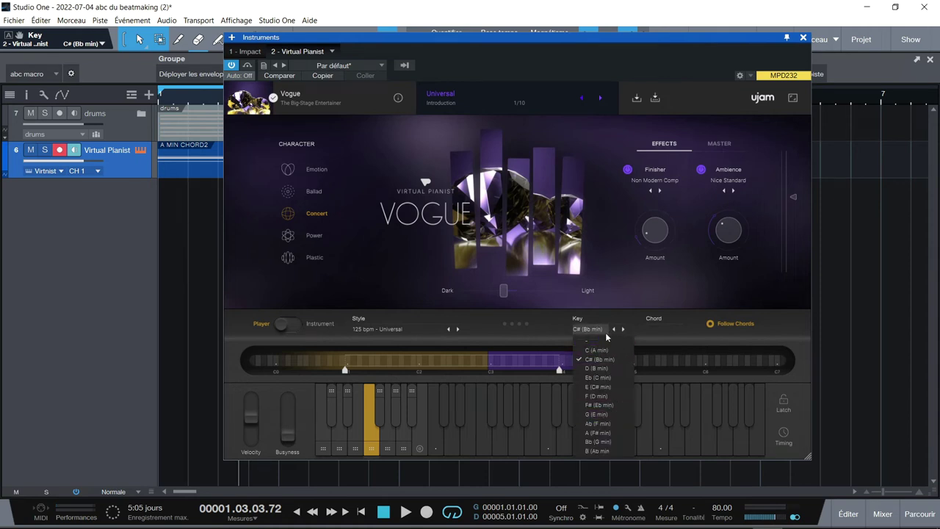
left_click(596, 341)
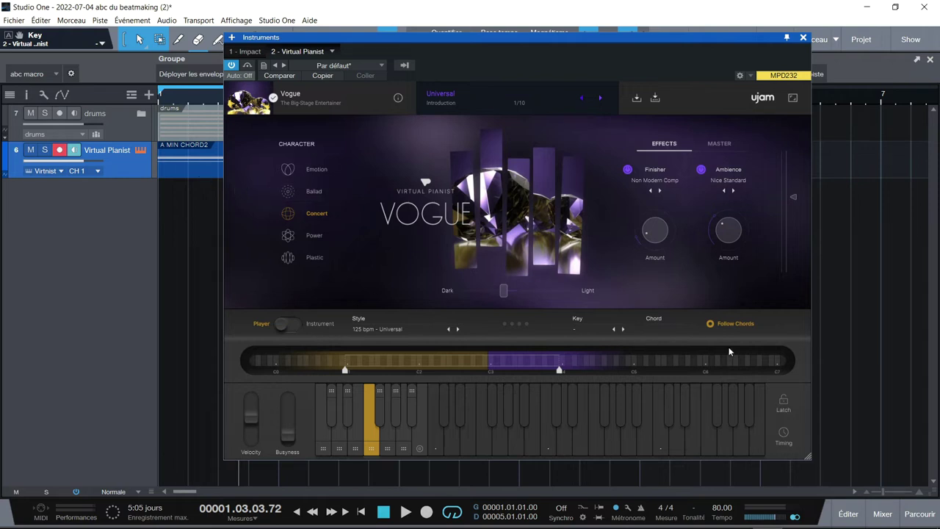
Show the Timing settings and examine the available Sync and Speed options without changing them
left_click(784, 434)
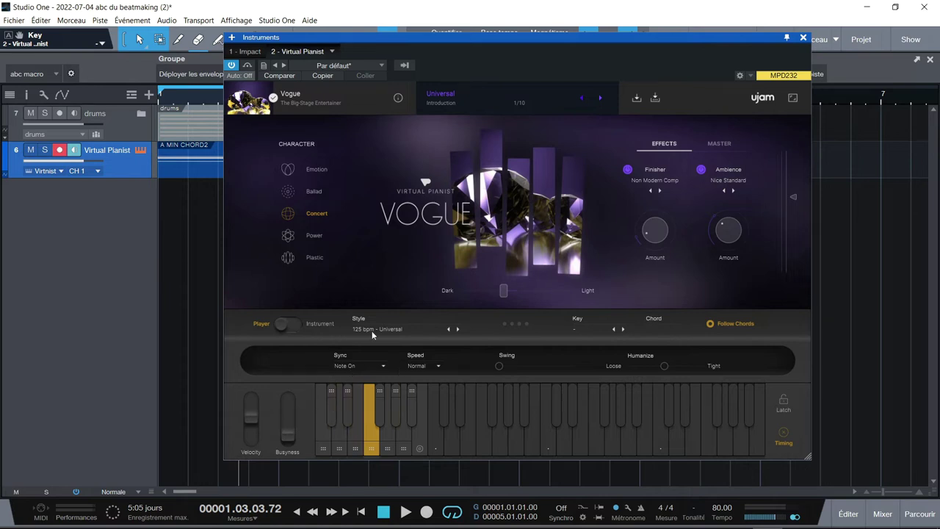
left_click(345, 365)
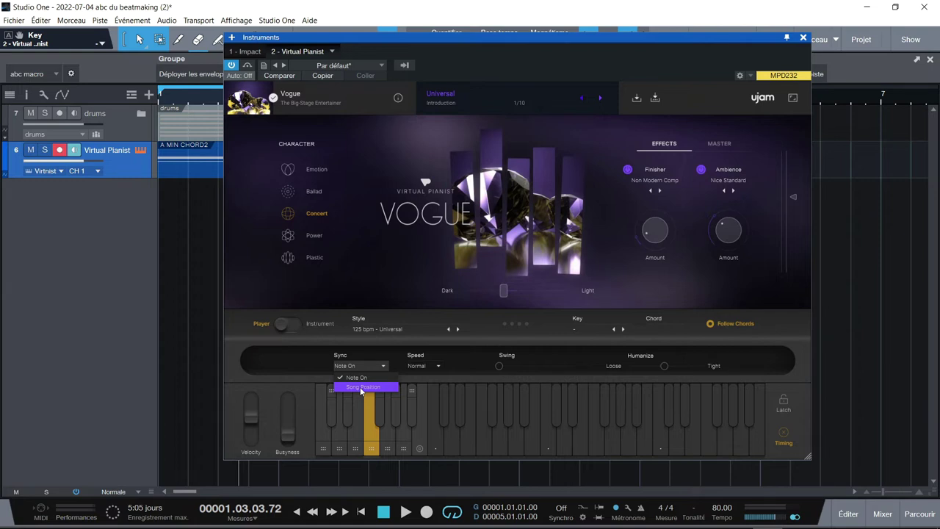
left_click(574, 336)
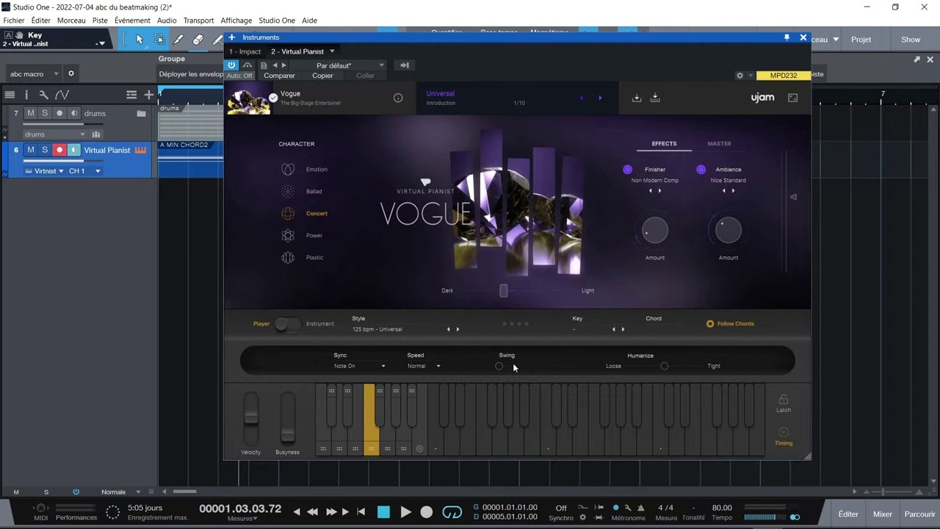
left_click(436, 367)
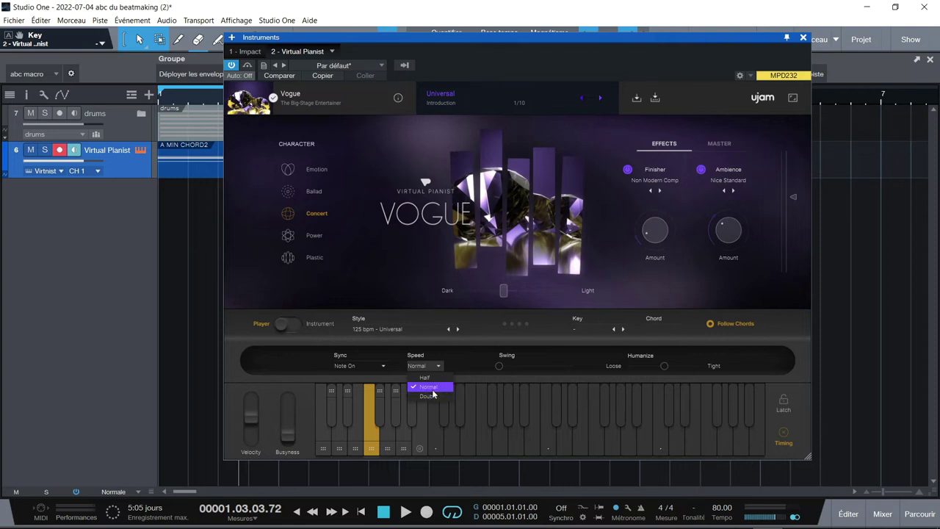
left_click(791, 330)
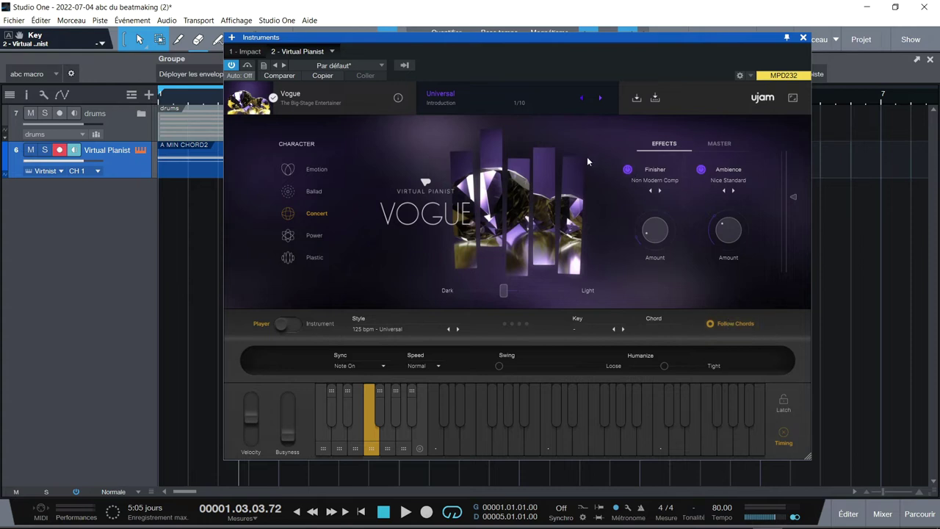
Play the chord part from the start, load the A Light In Sight preset and lower its Finisher and Ambience amounts
key("comma")
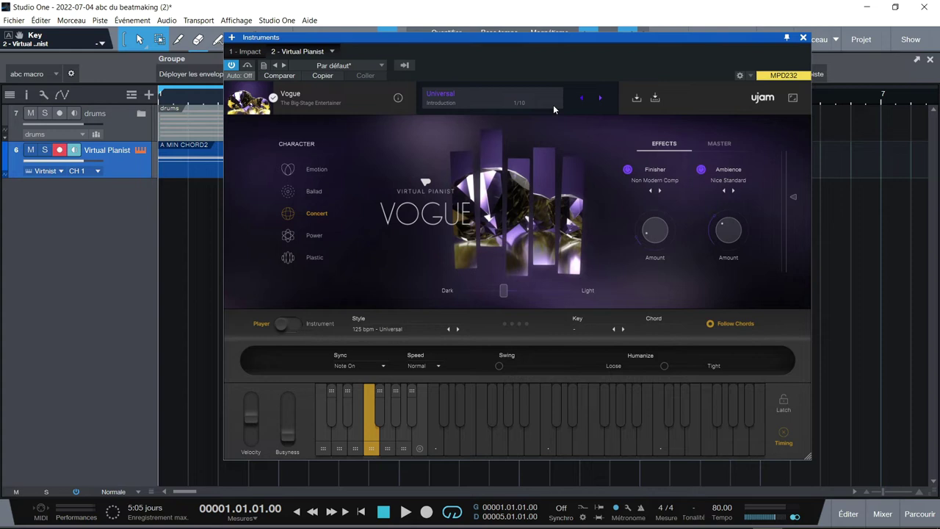
key("space")
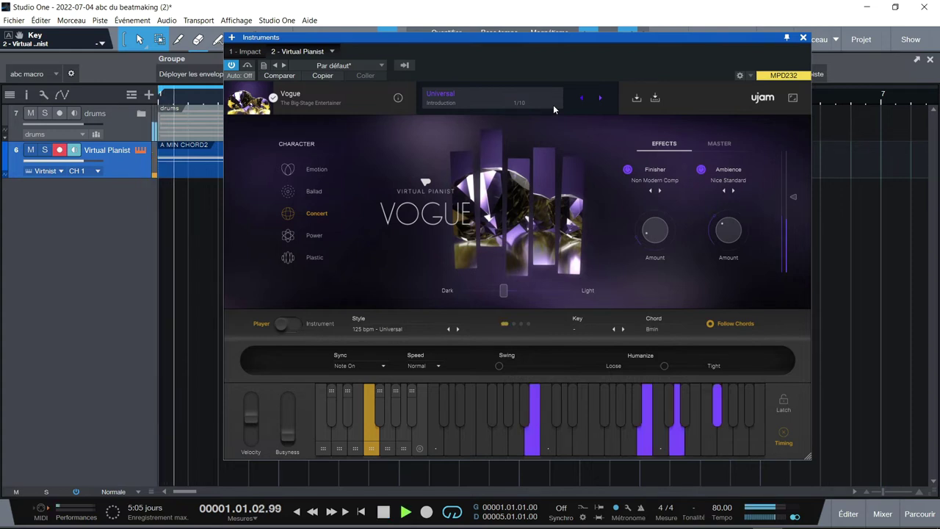
left_click(600, 98)
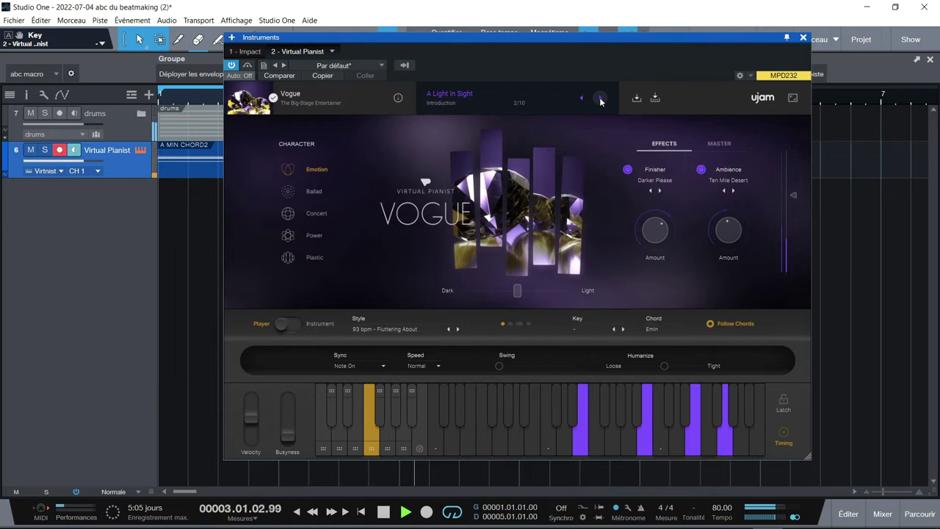
left_click(784, 436)
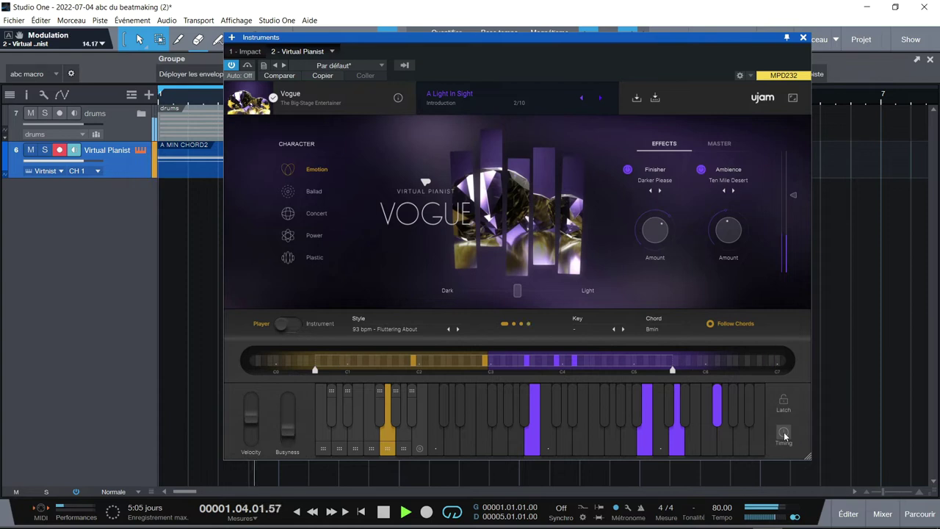
mouse_move(661, 250)
left_click_drag(729, 233, 729, 258)
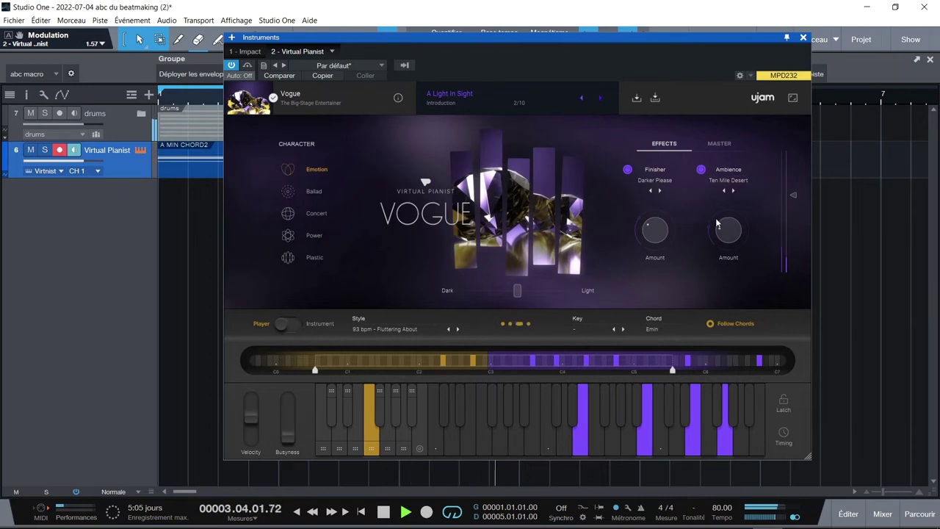
Load the Pop O Matic preset during playback and lower its Finisher amount
left_click(599, 97)
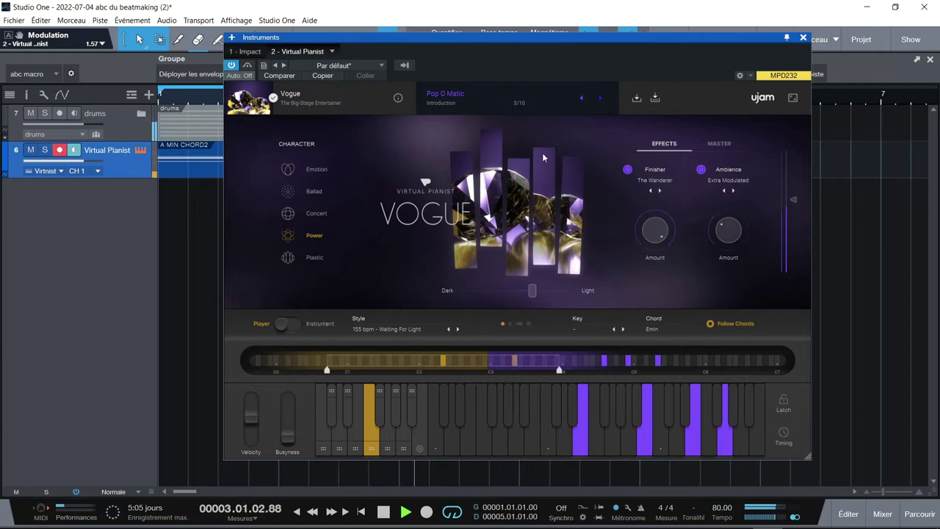
left_click_drag(655, 231, 675, 298)
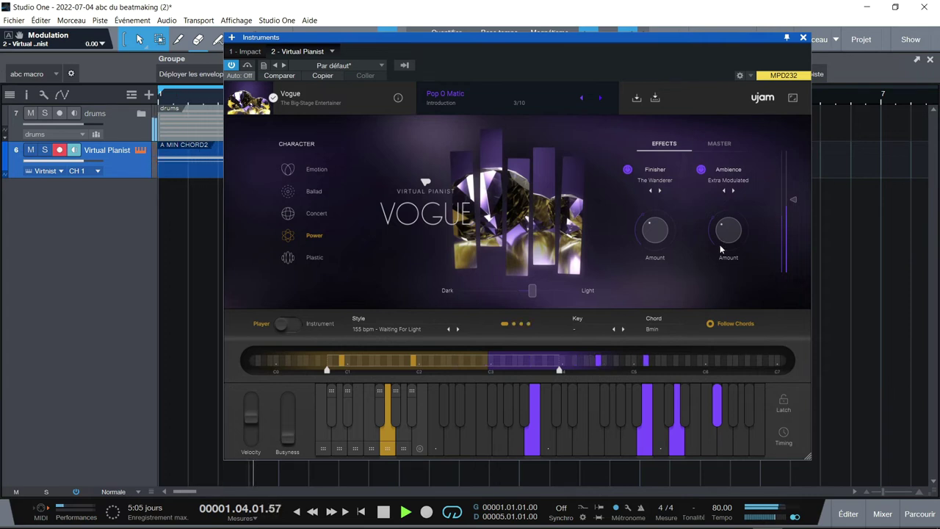
Load the Clock is Ticking preset, set Finisher to 37.5 % and Ambience to 20.8 %, and shift the tone towards Light
left_click(601, 99)
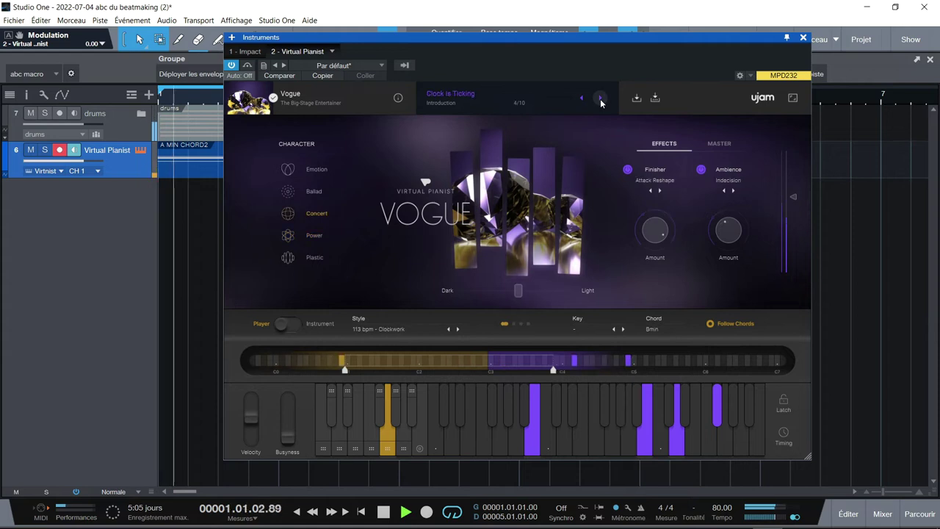
left_click_drag(656, 230, 659, 307)
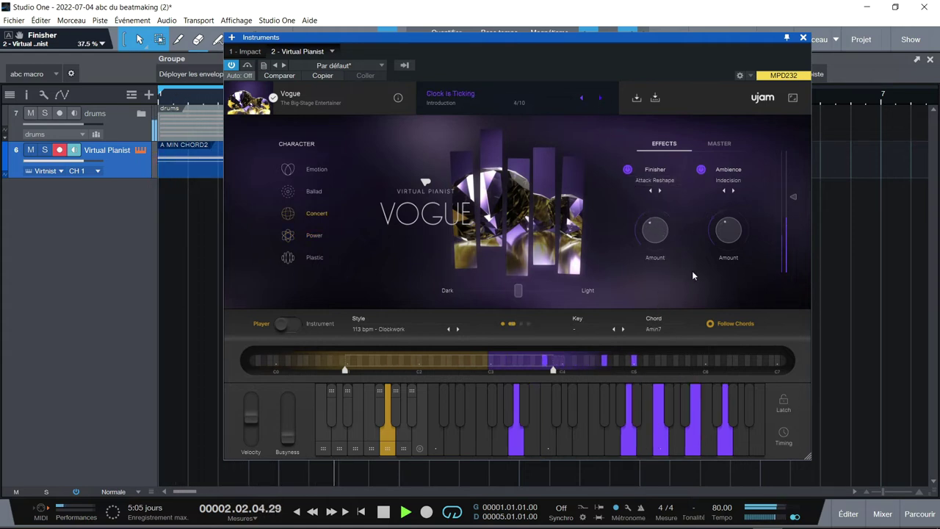
left_click_drag(727, 231, 726, 257)
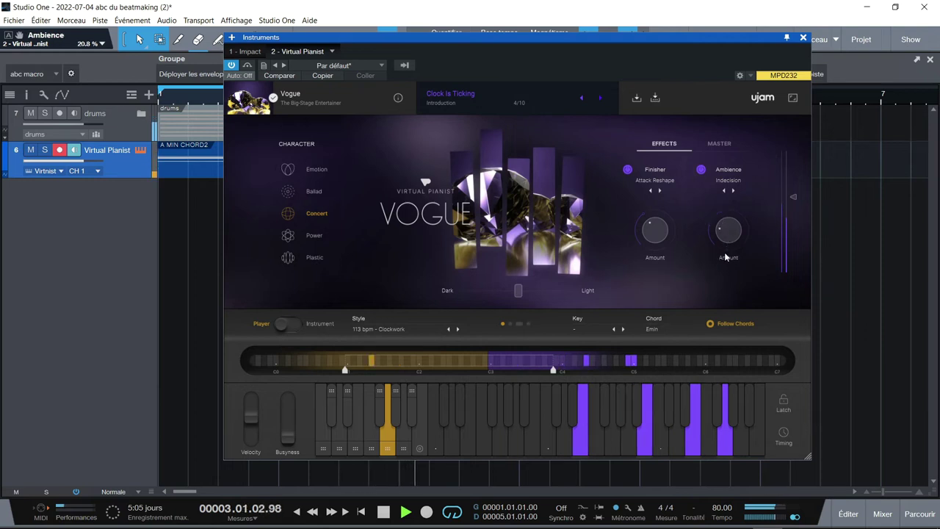
left_click_drag(516, 295, 535, 298)
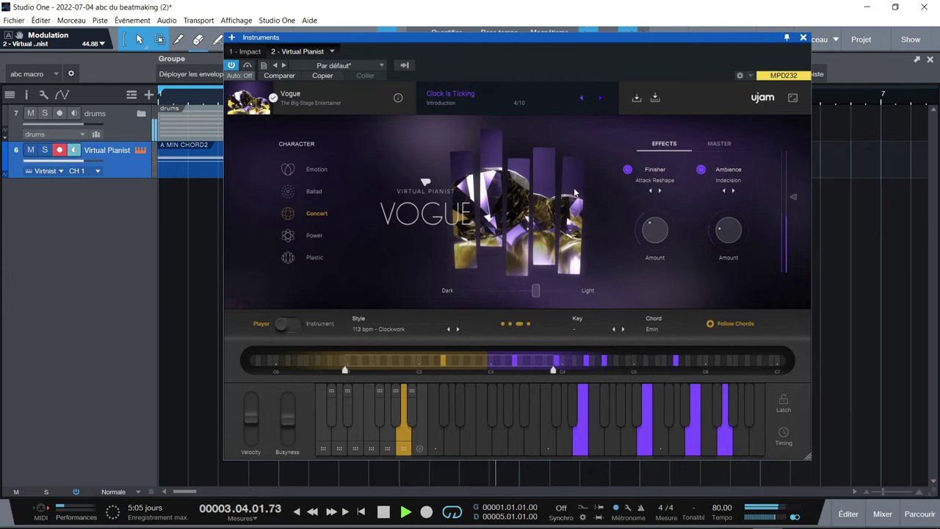
Load the Breakfast In Cloud City preset while the chord part plays
left_click(599, 98)
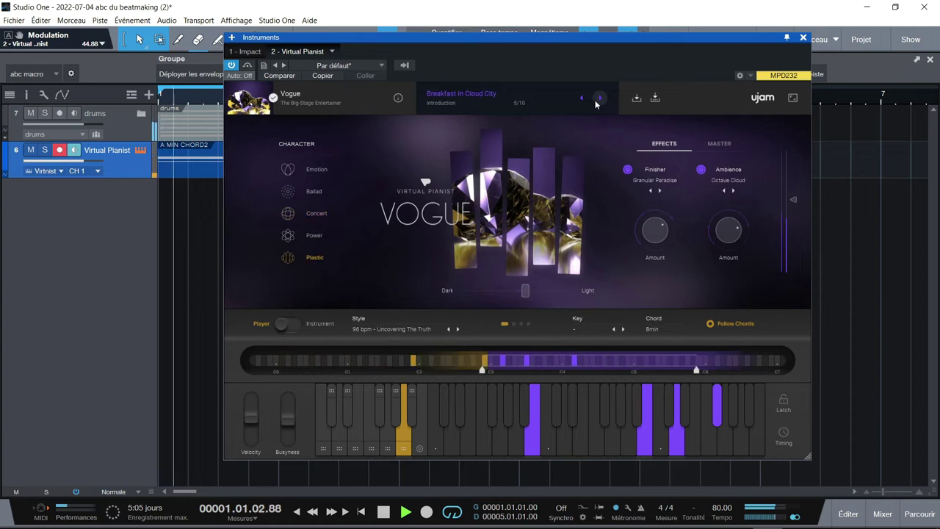
Lower the preset's Finisher amount to 32.7 %, reduce its Ambience amount and stop playback
mouse_move(656, 235)
left_click_drag(656, 235, 658, 252)
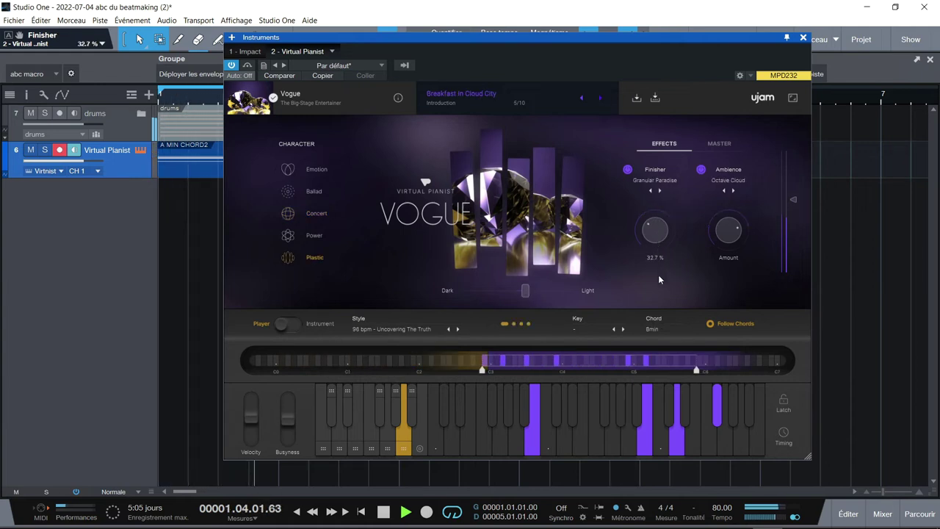
left_click_drag(726, 239, 722, 281)
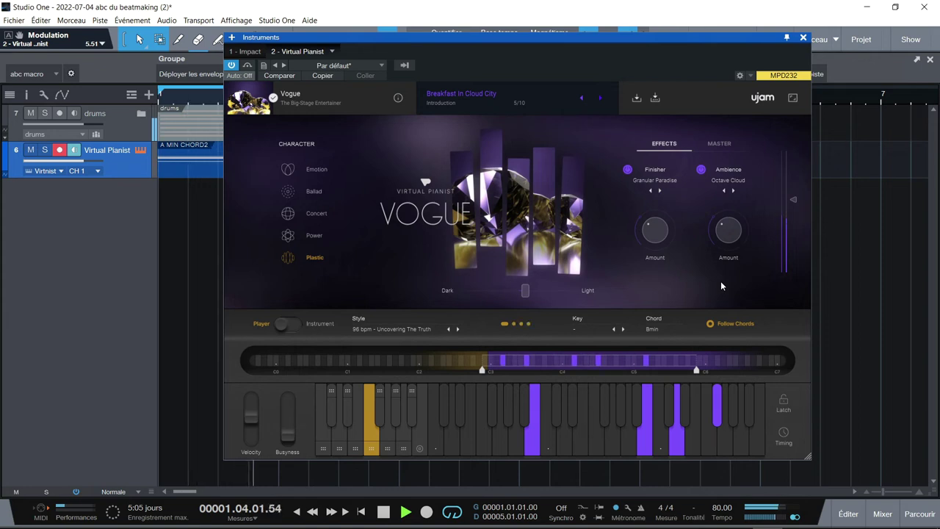
key("space")
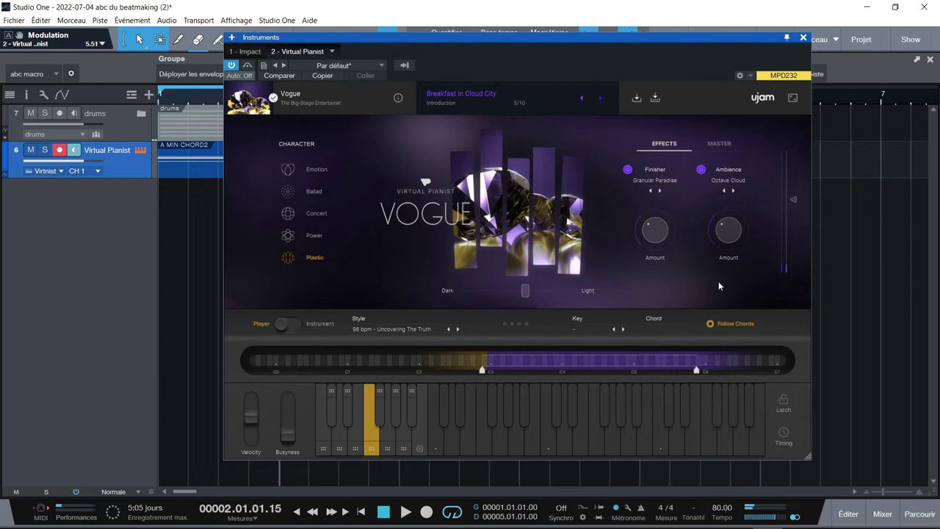
Switch Virtual Pianist to Instrument mode and show the chord part's notes in the note editor without the plugin window
left_click(289, 326)
key("F2")
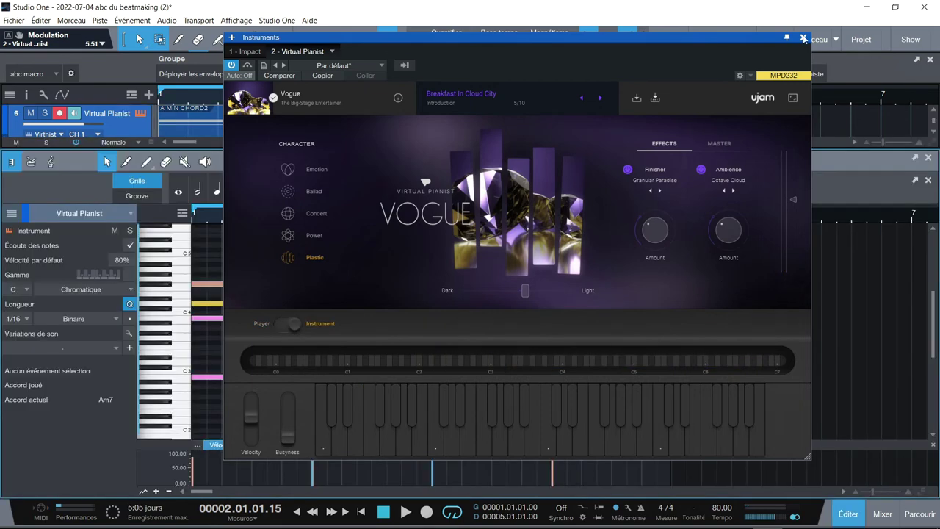
left_click(803, 36)
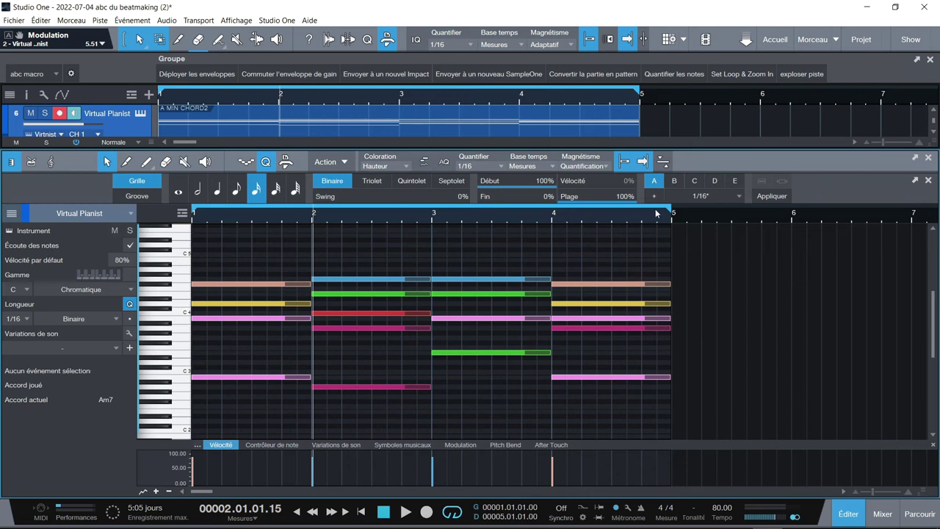
Play the chord part from the start, then reopen Virtual Pianist and return it to Player mode during playback
key("Home")
key("space")
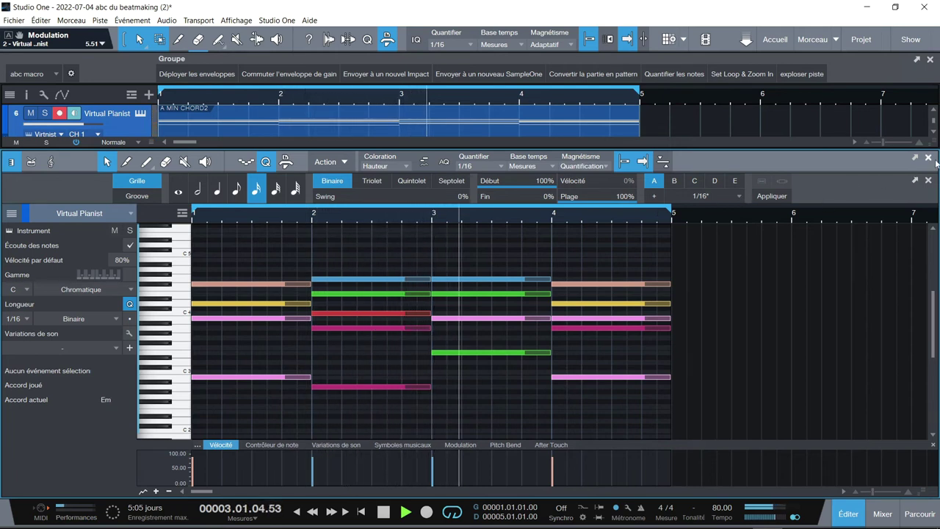
left_click(8, 232)
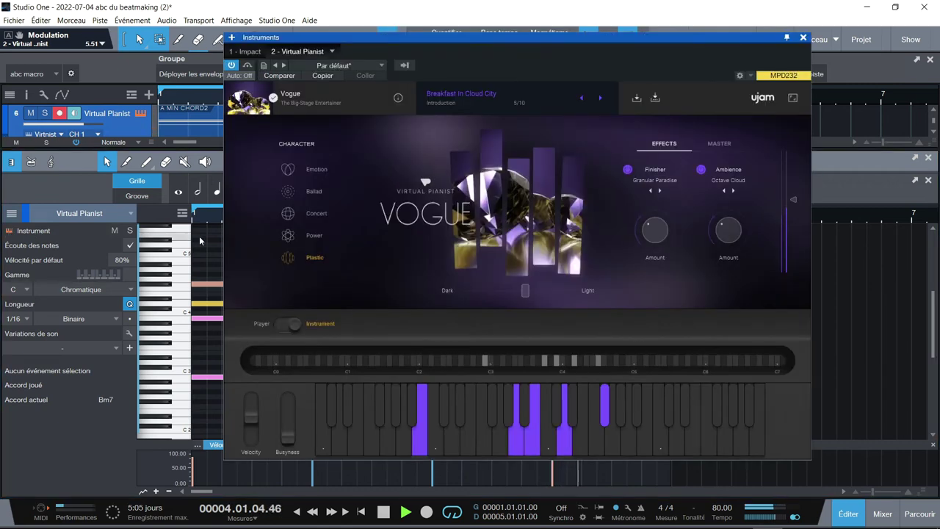
left_click(290, 324)
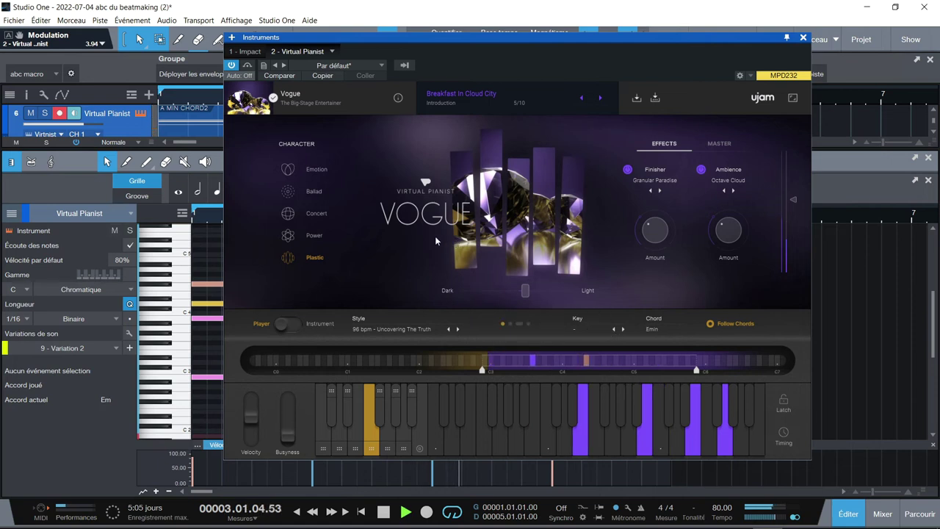
Load the A Happy Caravan preset, sweep the tone towards Dark and bring it back to +18 on the Light side
left_click(600, 98)
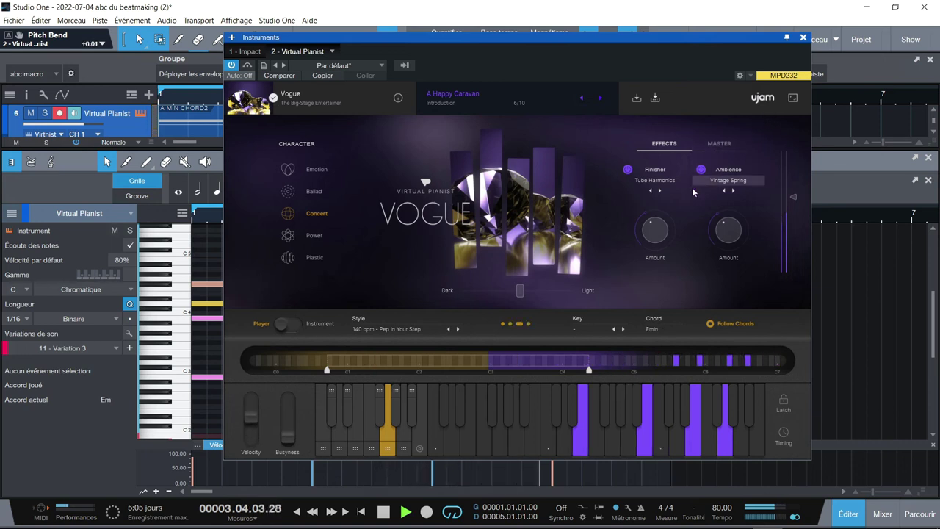
left_click_drag(518, 296, 419, 309)
left_click_drag(462, 290, 520, 292)
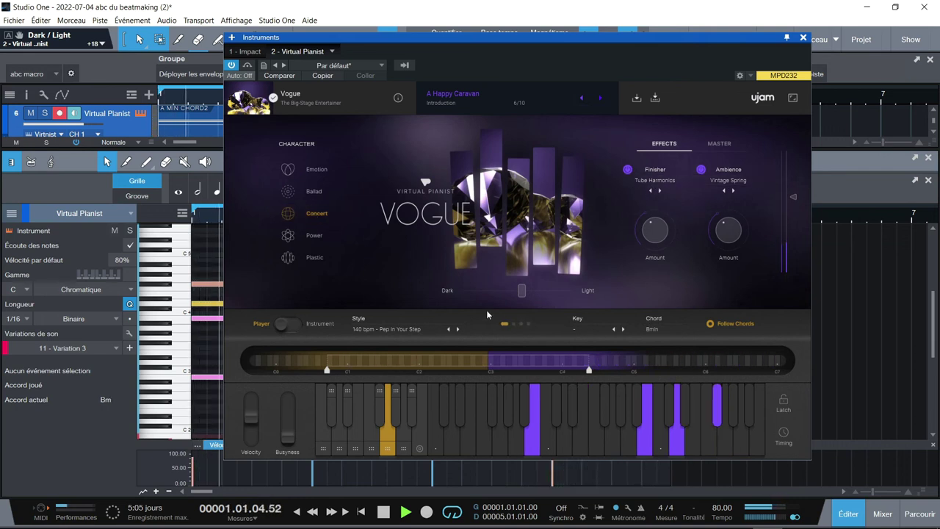
Audition the 155 bpm Waiting For Light style and the 164 bpm Blissful Evolutions style, then stop playback
left_click(458, 329)
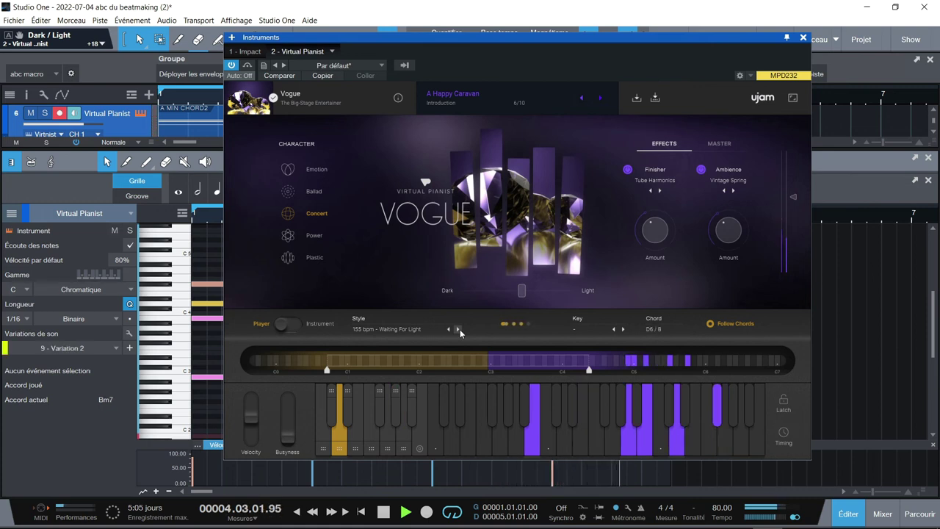
left_click(458, 329)
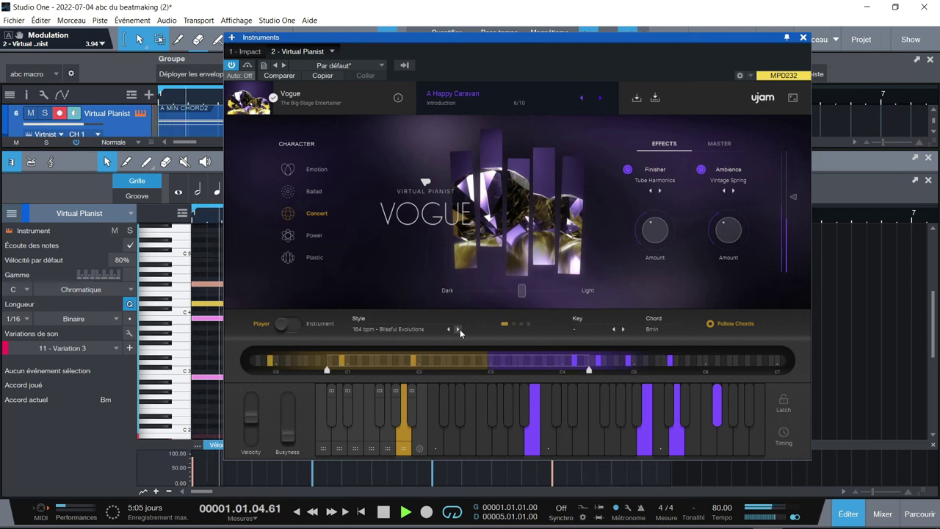
key("space")
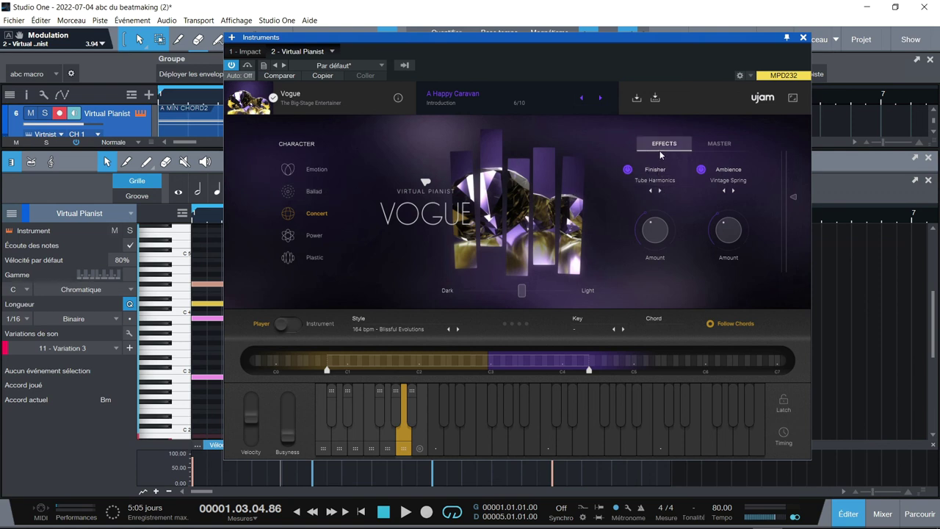
Examine the effect categories offered for the Finisher and Ambience, including the Remix and Combinations lists
left_click(659, 181)
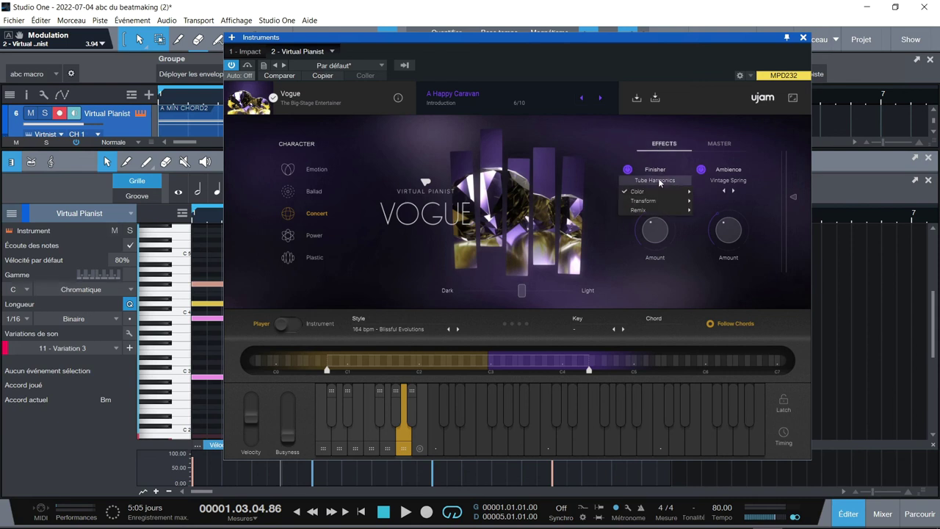
mouse_move(659, 194)
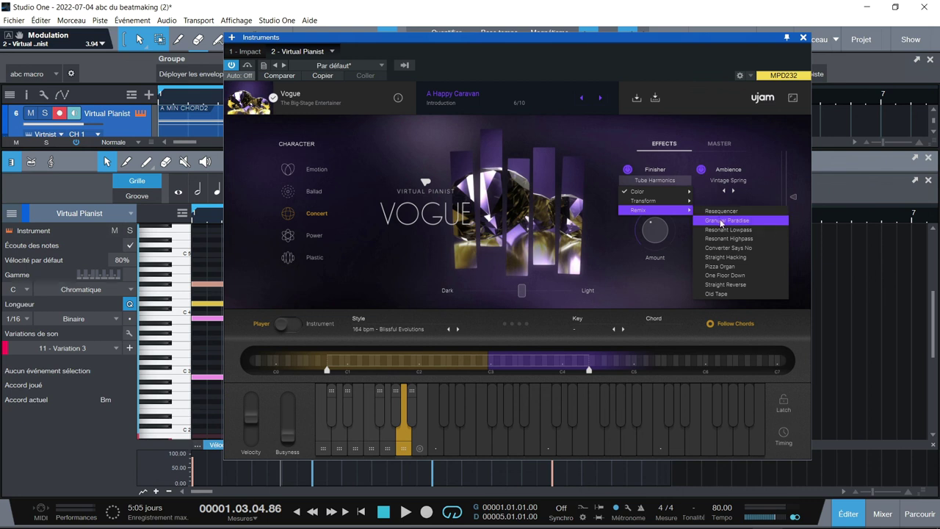
left_click(726, 179)
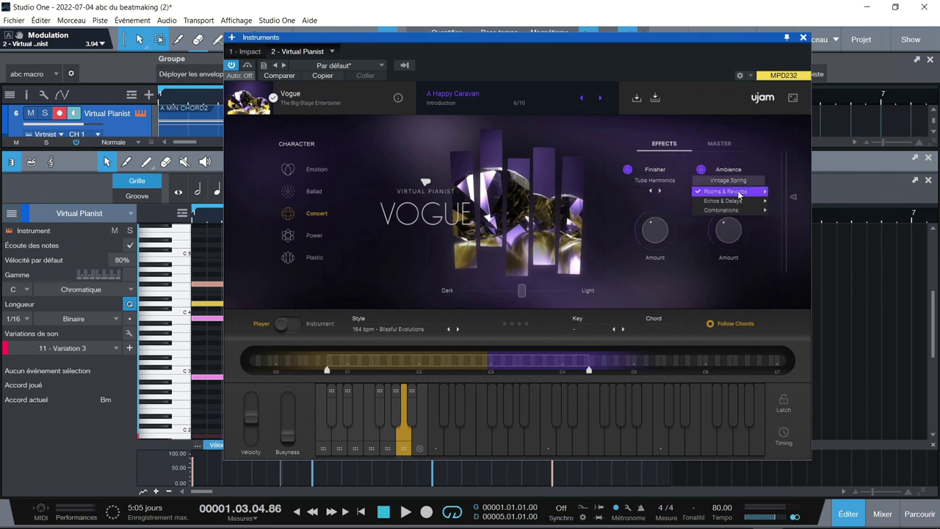
mouse_move(739, 194)
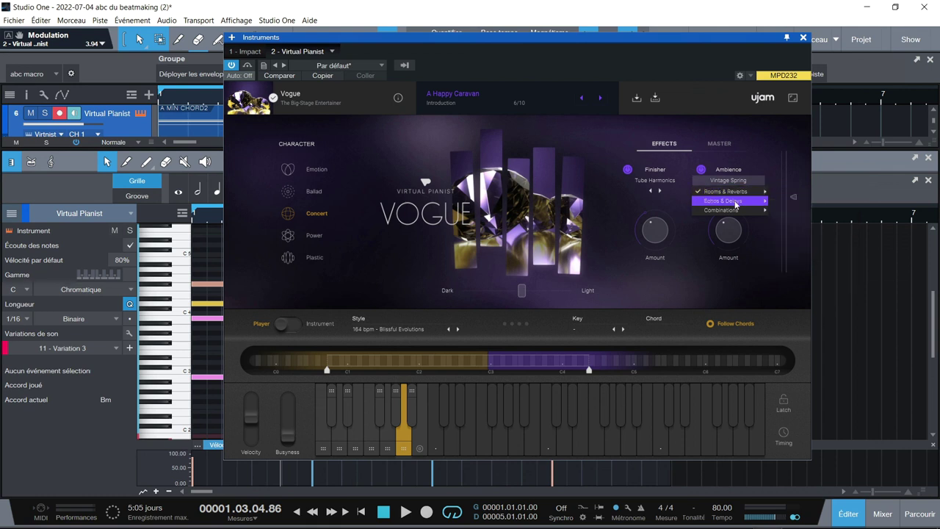
mouse_move(744, 214)
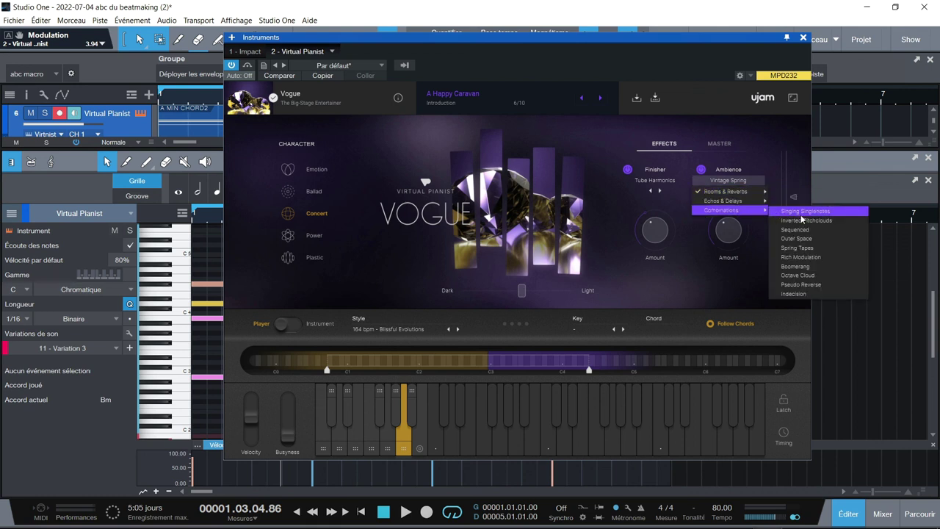